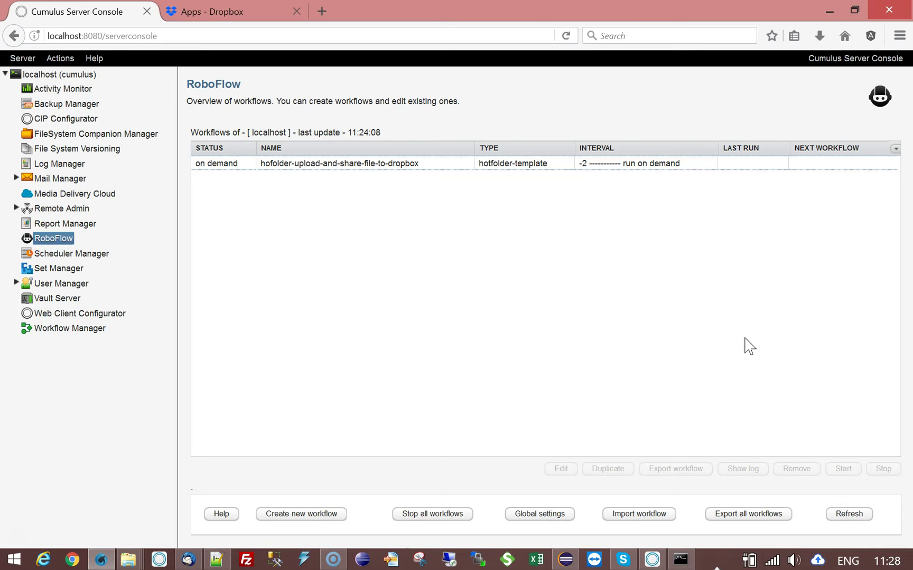
- Inspect the Dropbox workflow's Notify email parameter, then view the Dropbox Apps folder
double_click(393, 165)
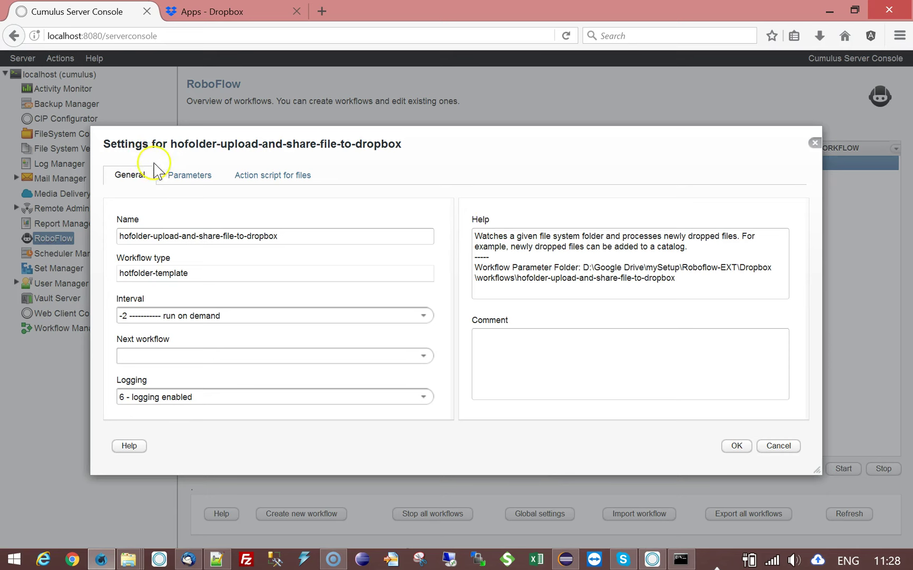
click(185, 178)
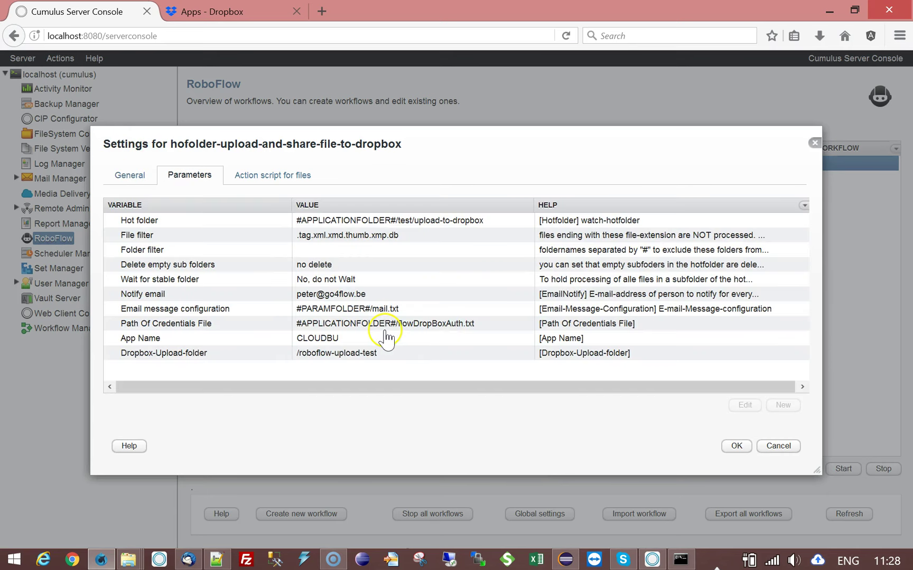
click(413, 294)
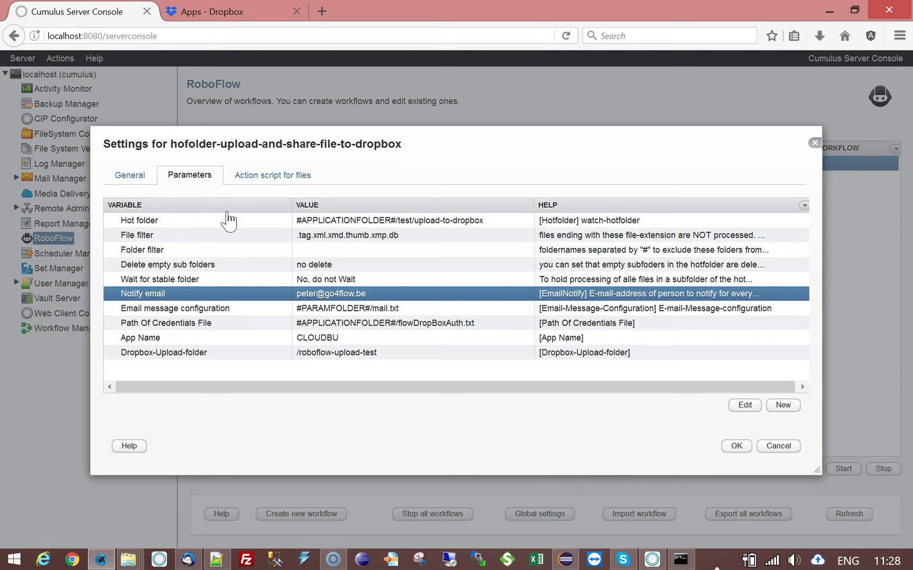
click(225, 11)
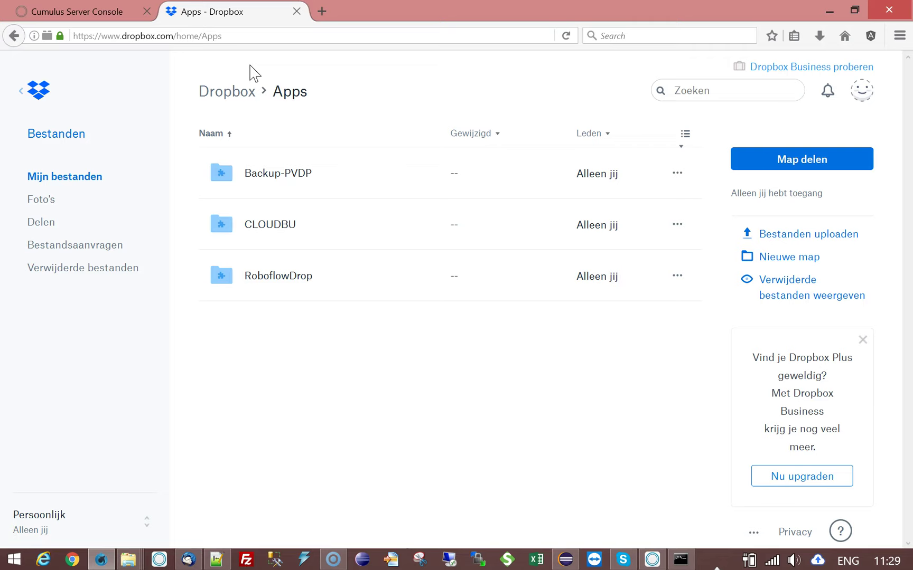
- Open CLOUDBU, go back up to Apps, and reload Dropbox from its home page address
click(272, 226)
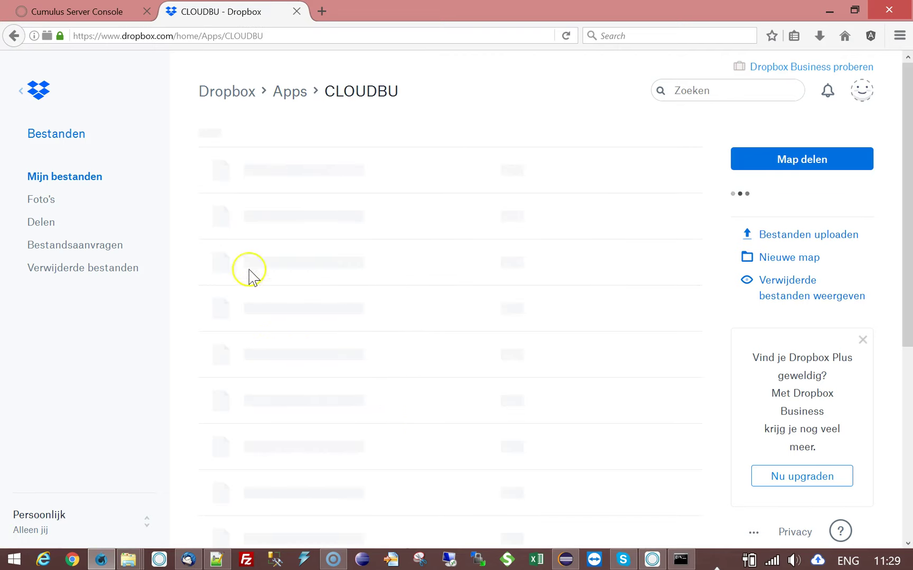
click(289, 92)
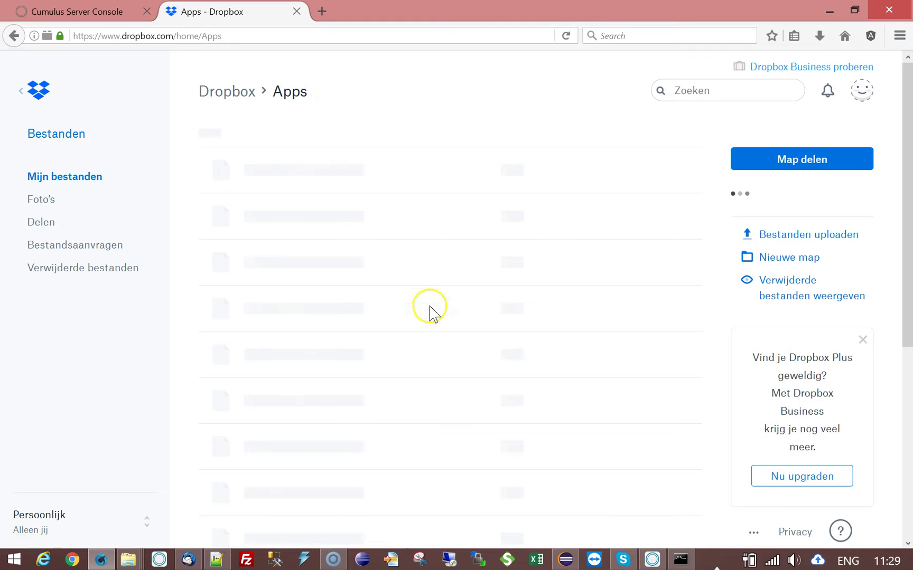
click(566, 36)
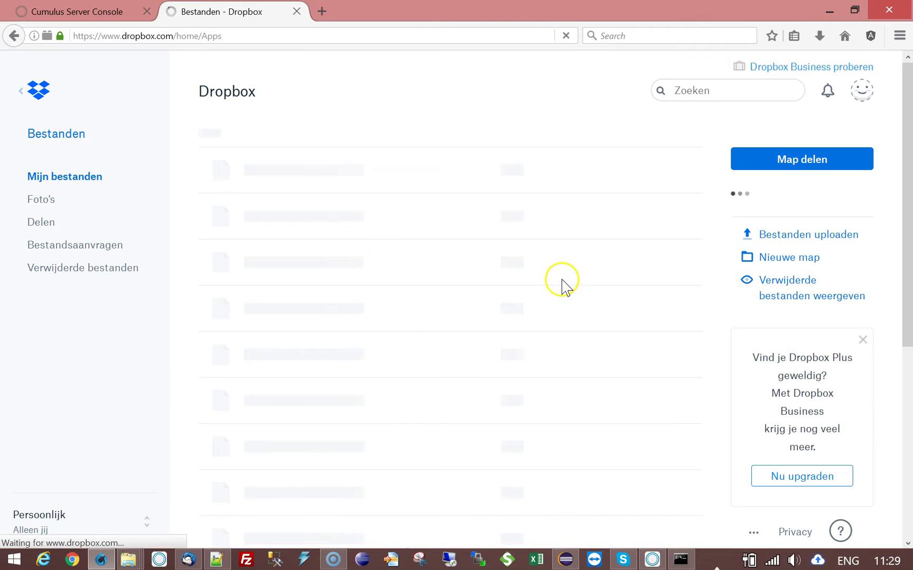
click(227, 36)
click(176, 35)
drag(173, 35, 281, 38)
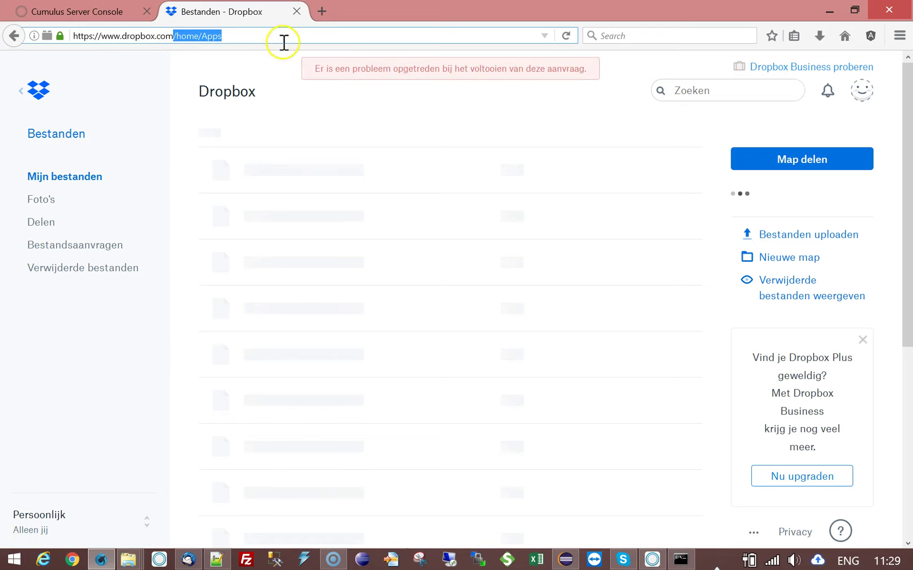
key(BackSpace)
key(Return)
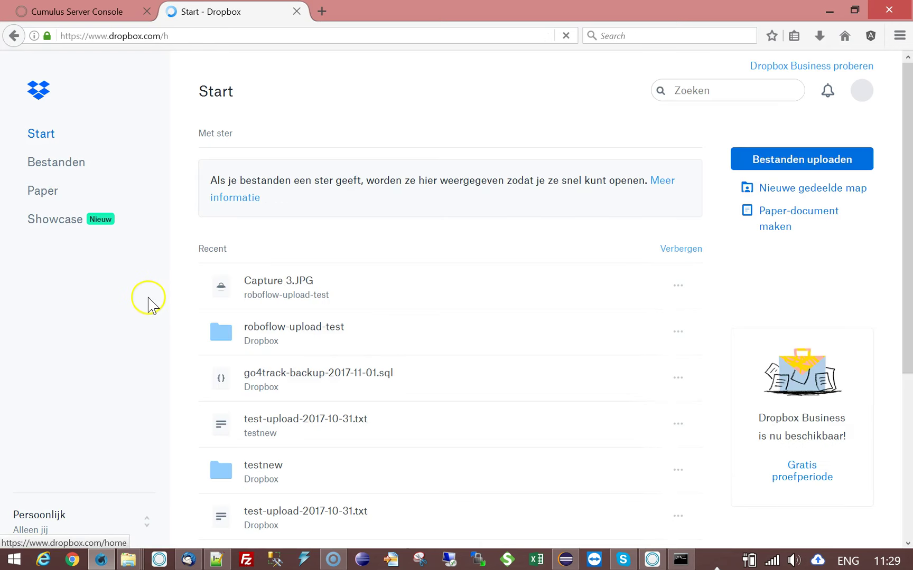
- Navigate Files > Apps > CLOUDBU in Dropbox, then return to the console's workflow parameters
click(55, 164)
click(61, 167)
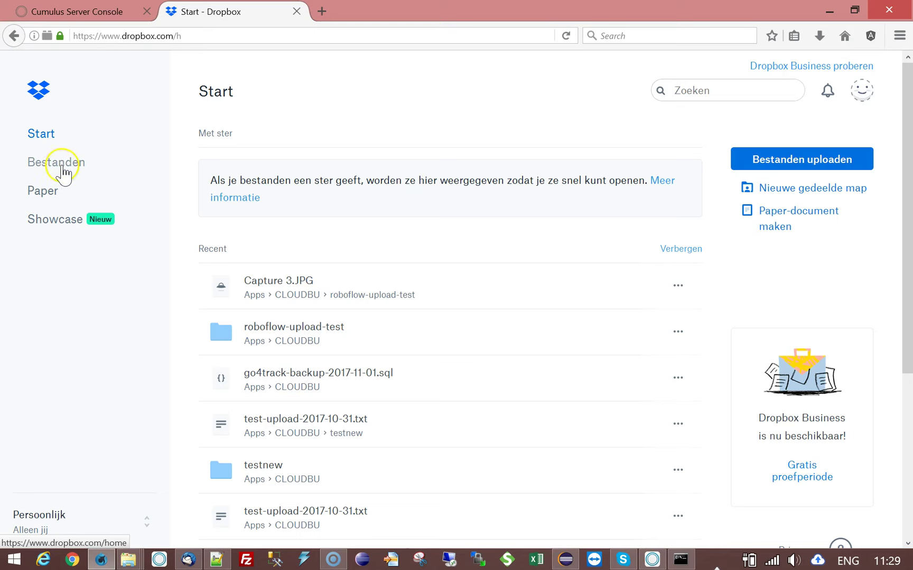
click(63, 168)
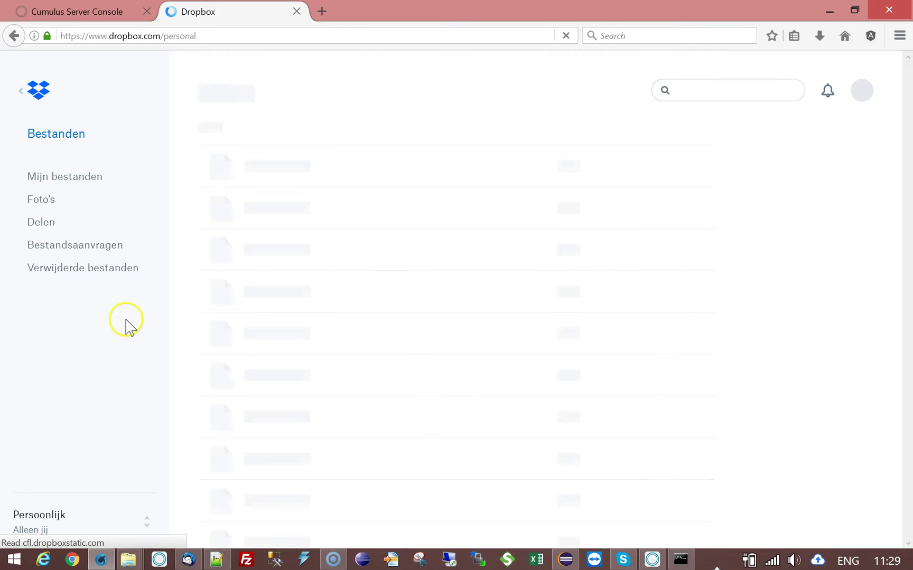
click(253, 228)
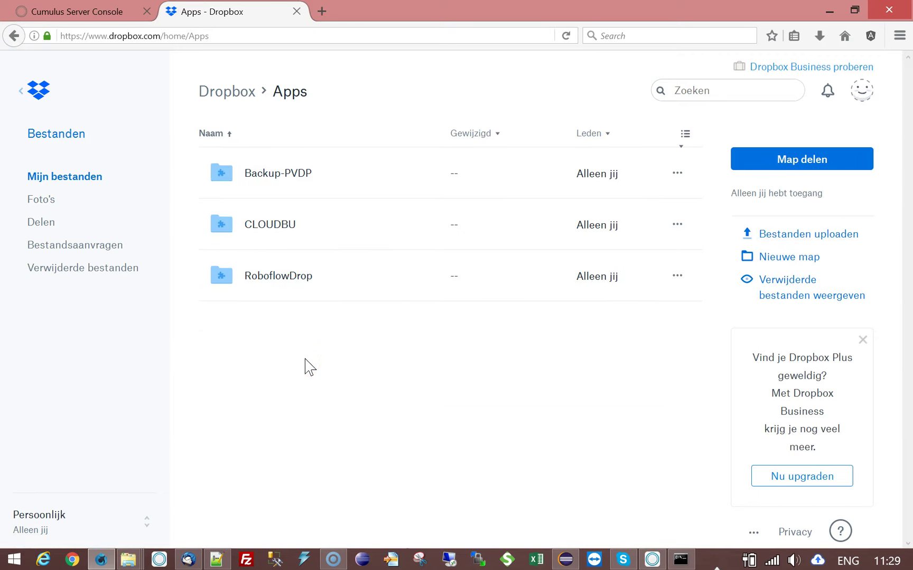
click(258, 226)
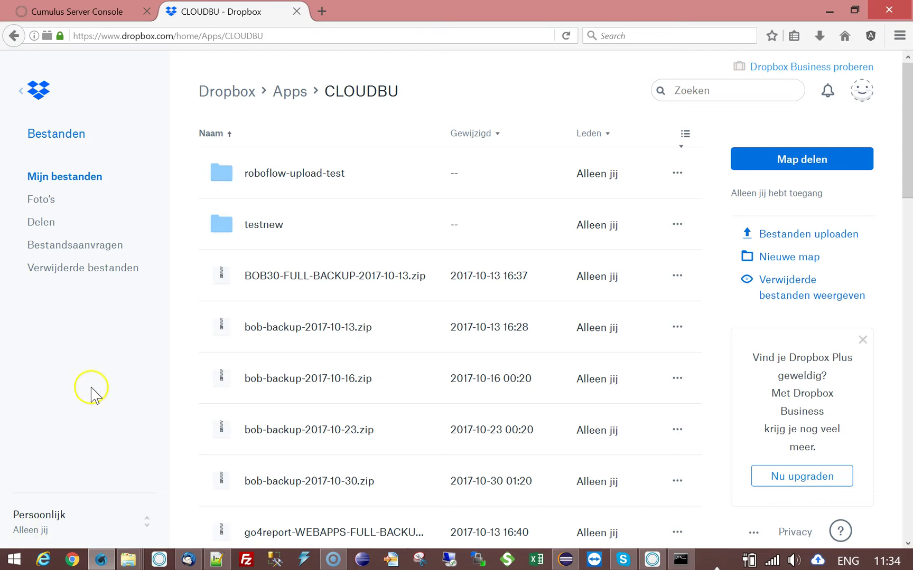
click(89, 14)
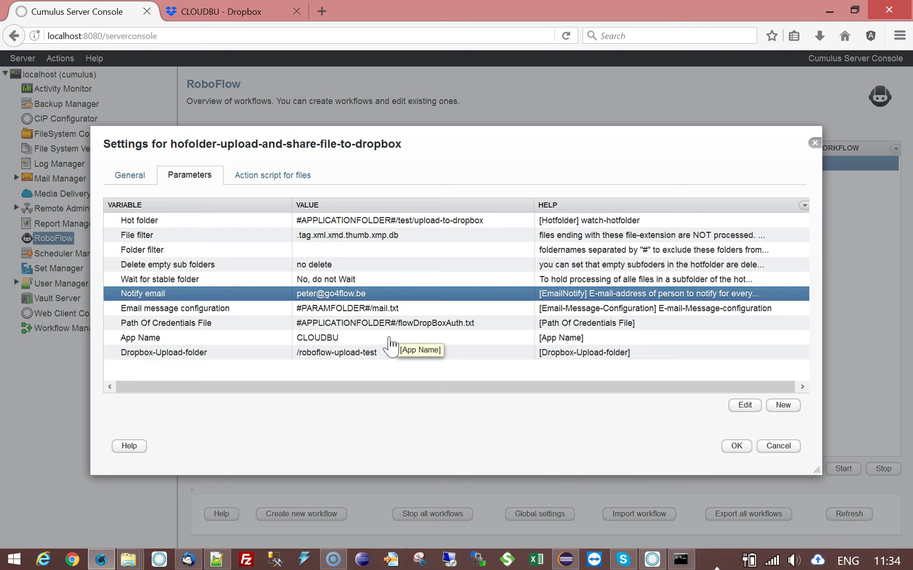
click(200, 324)
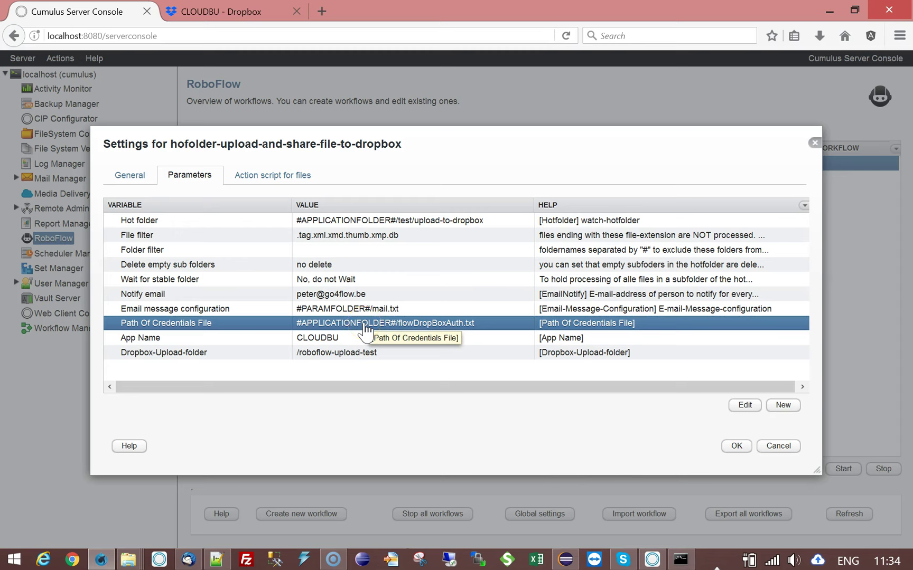
click(365, 324)
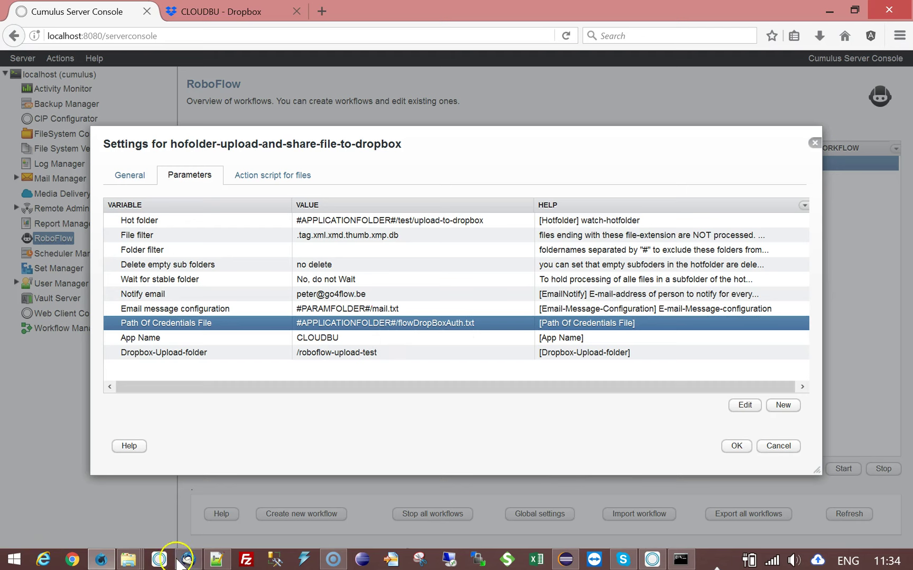
click(129, 560)
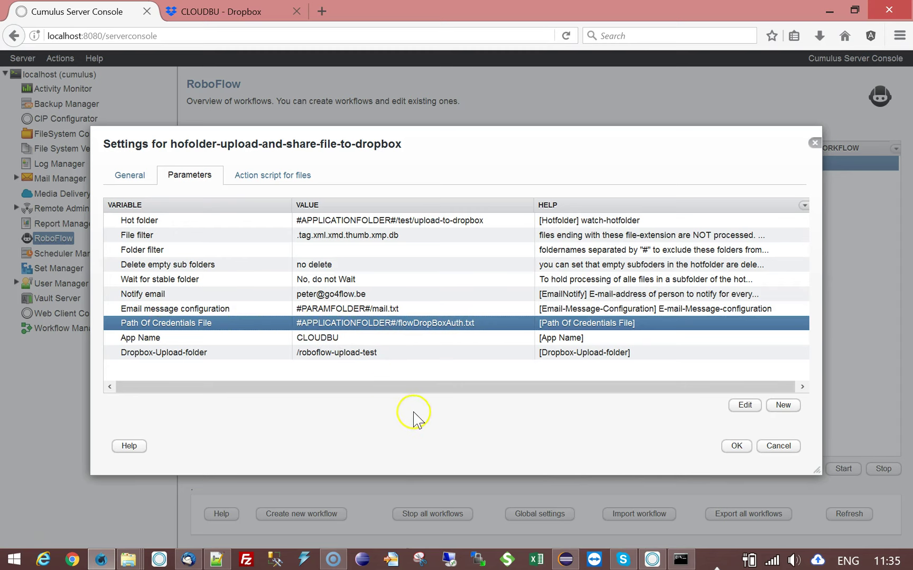
click(129, 338)
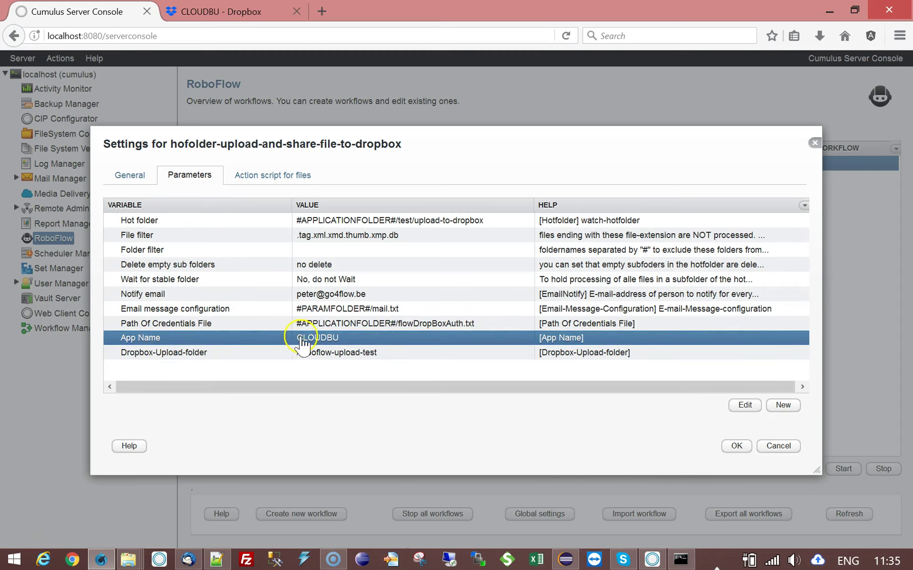
click(230, 16)
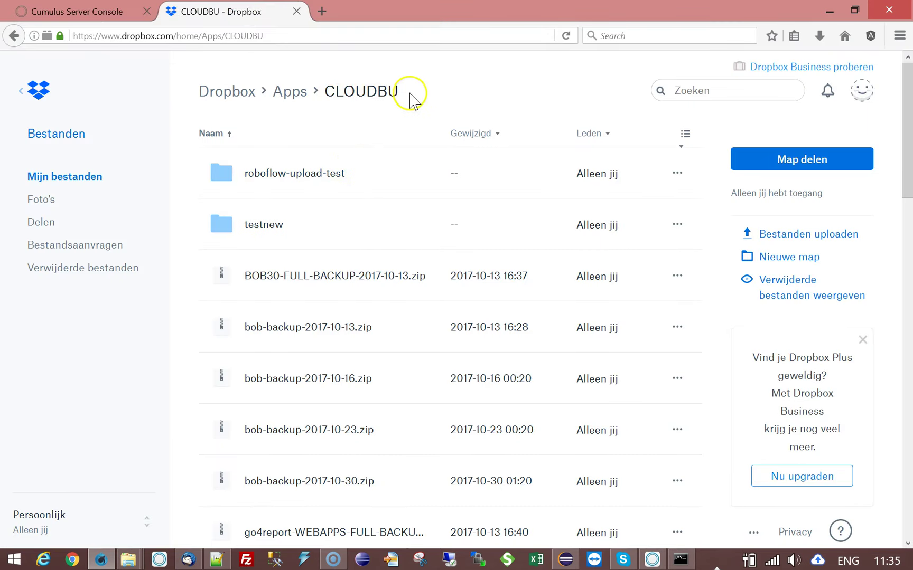
click(90, 14)
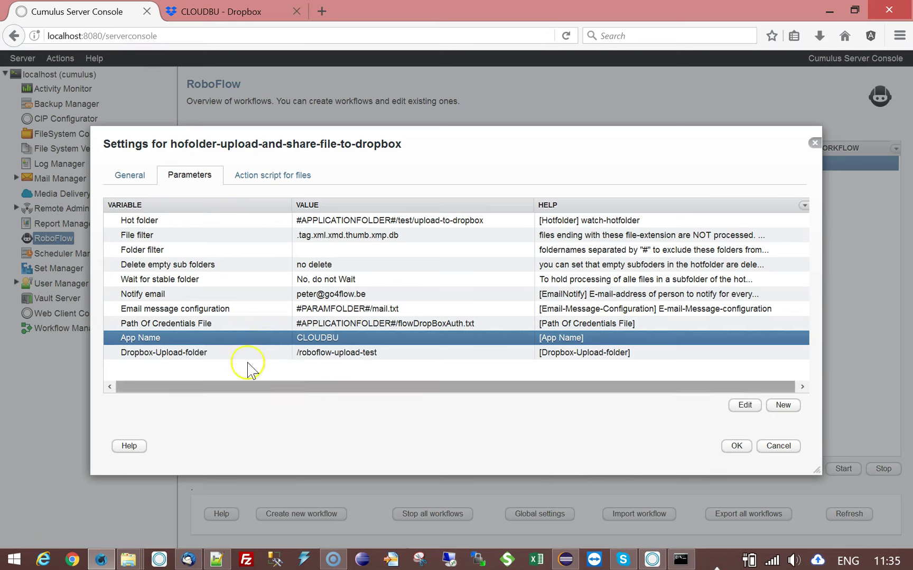
click(228, 354)
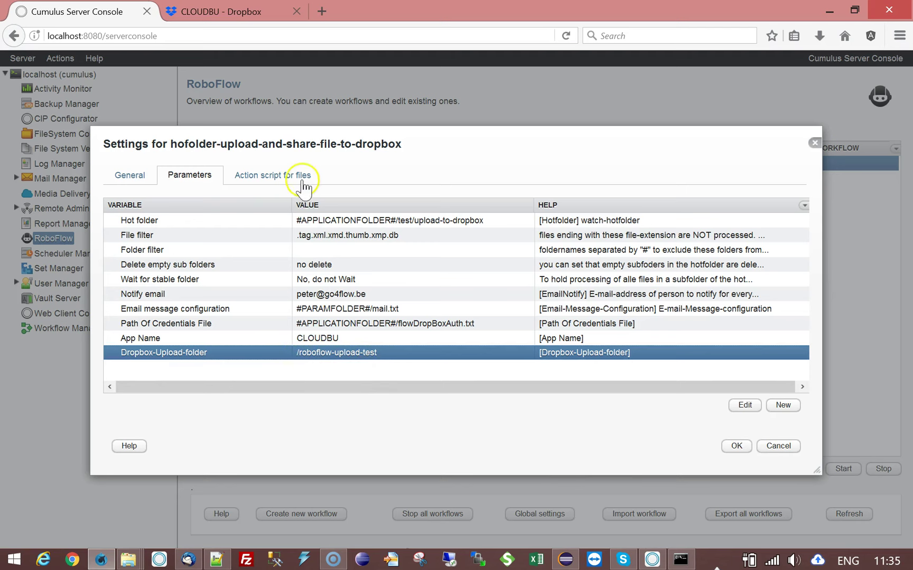
- On the Action script for files, select upload-file-to-dropbox and add a new action after it
click(301, 177)
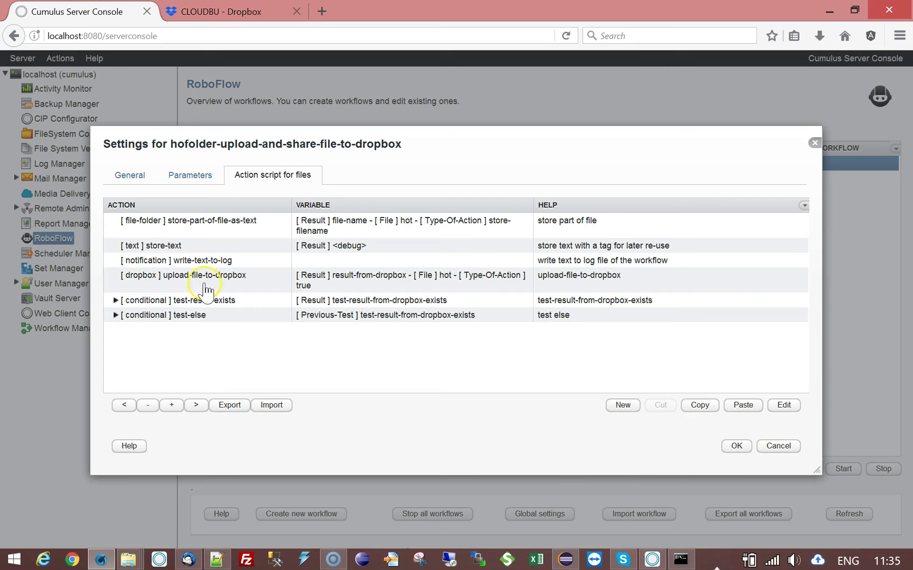
click(206, 289)
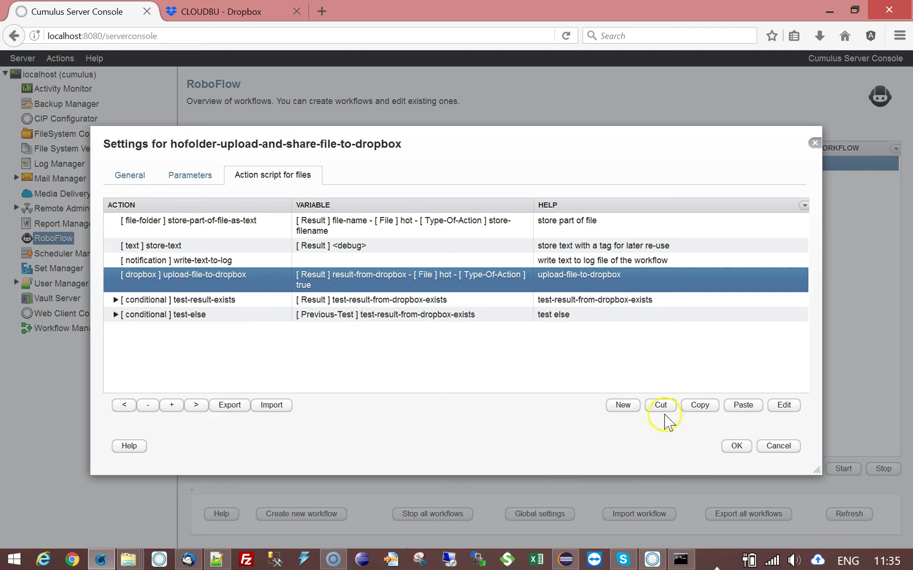
click(622, 405)
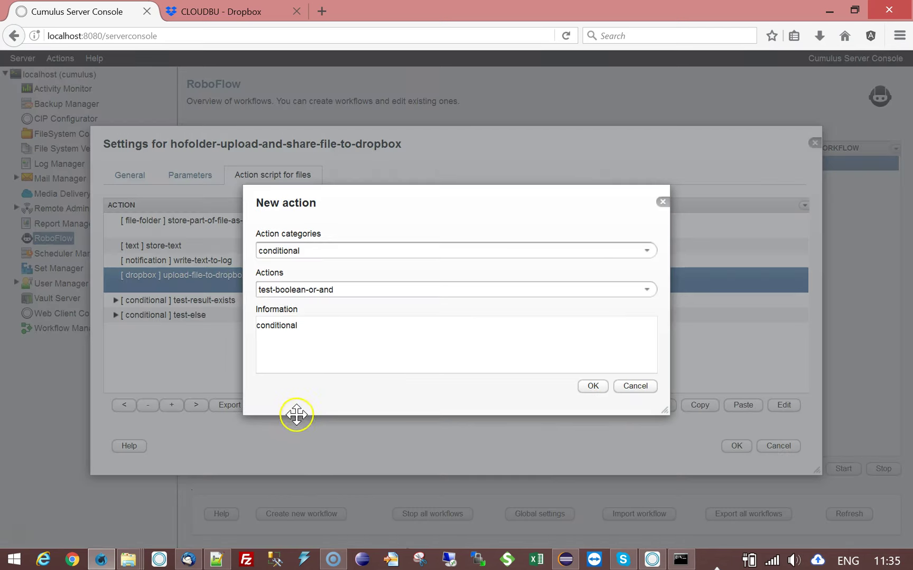
- Browse the dropbox action category, including delete-file-from-dropbox, then leave the dialog back to the script
click(648, 252)
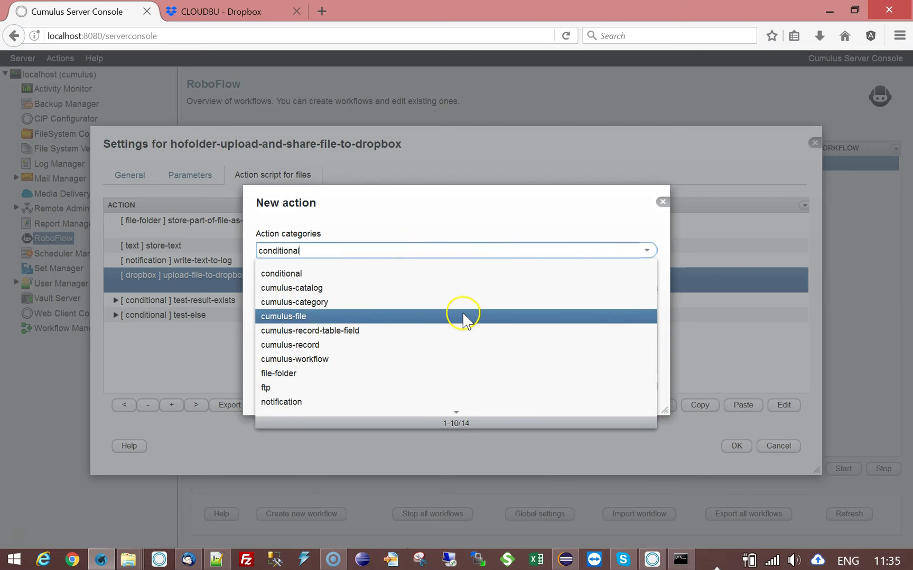
scroll(462, 320, down, 2)
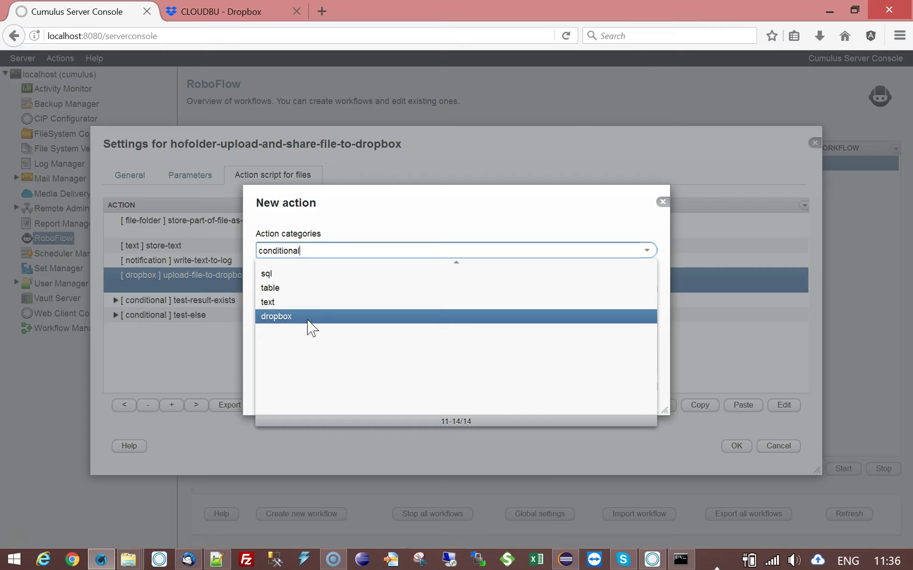
click(291, 319)
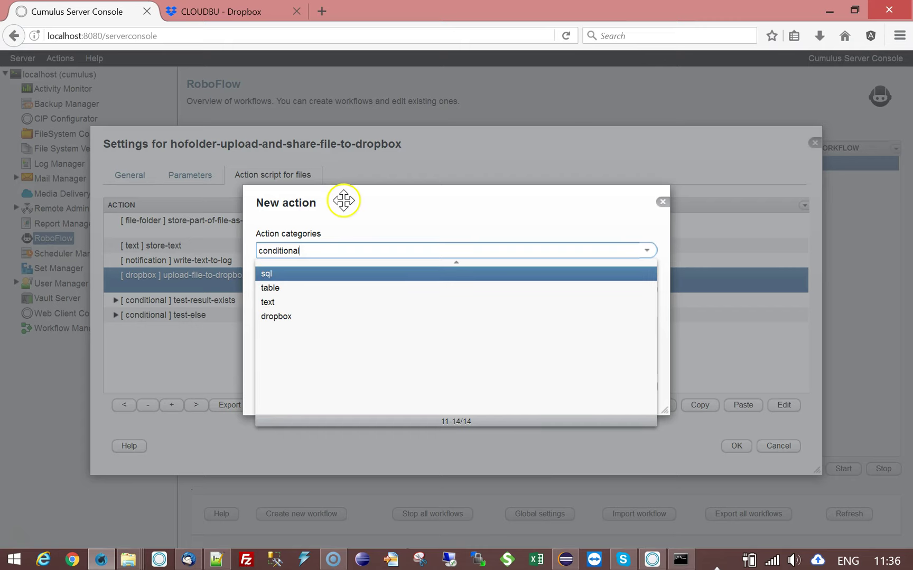
click(276, 316)
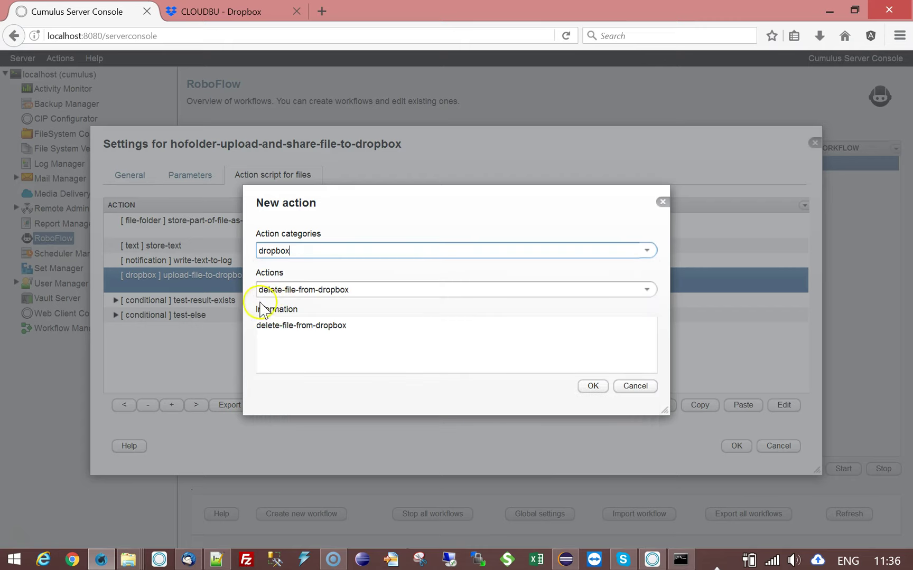
click(647, 293)
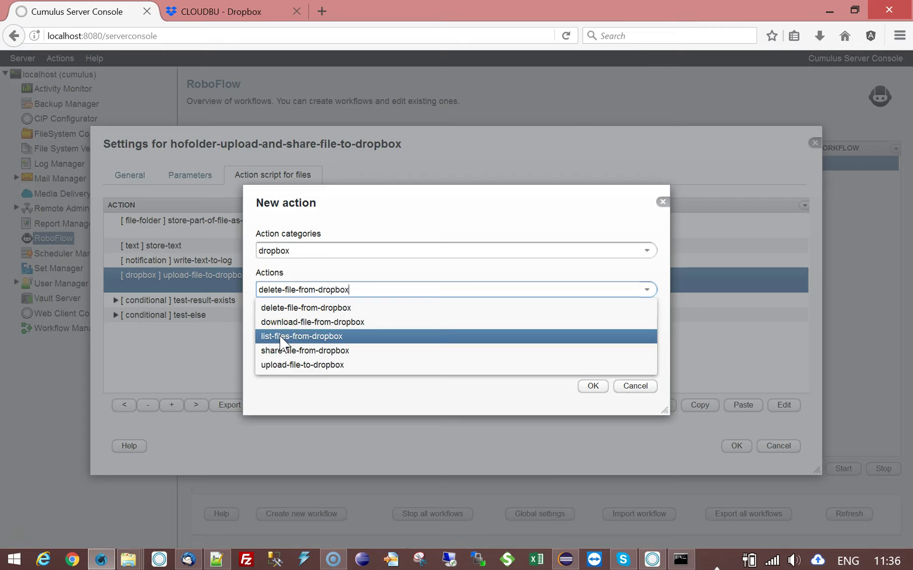
click(275, 327)
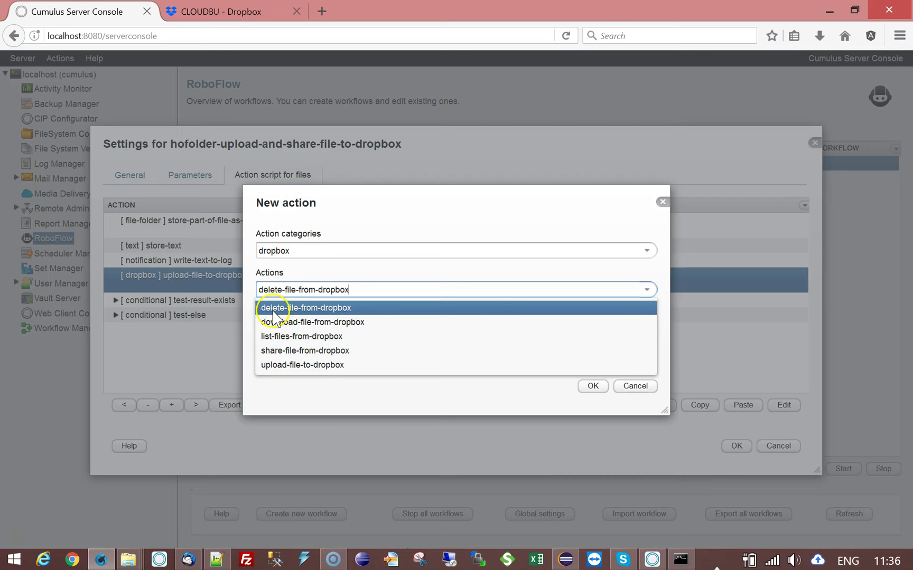
click(330, 394)
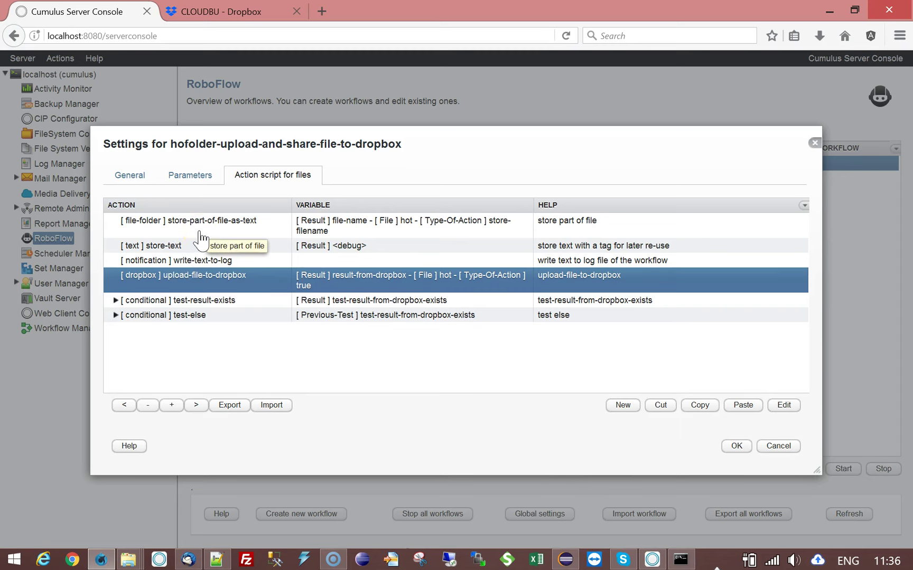
click(248, 232)
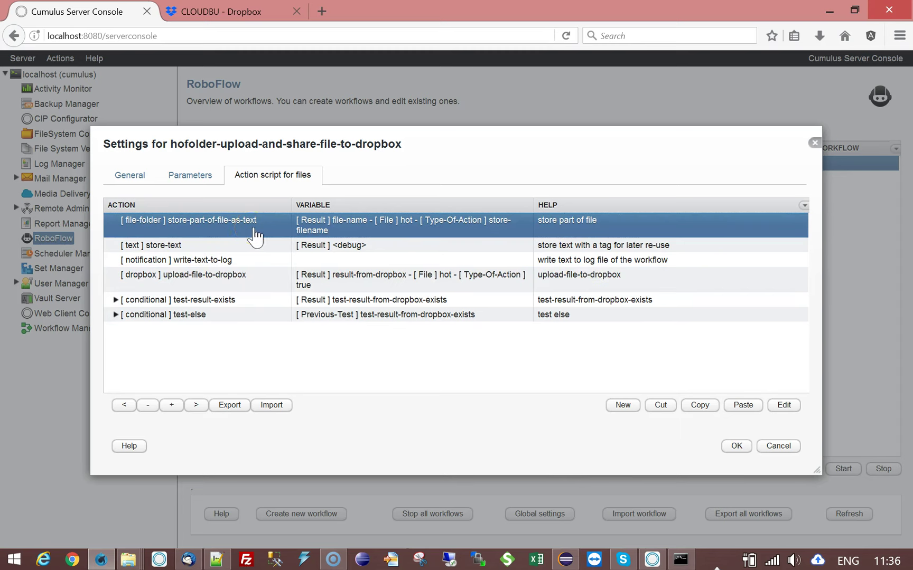
click(126, 561)
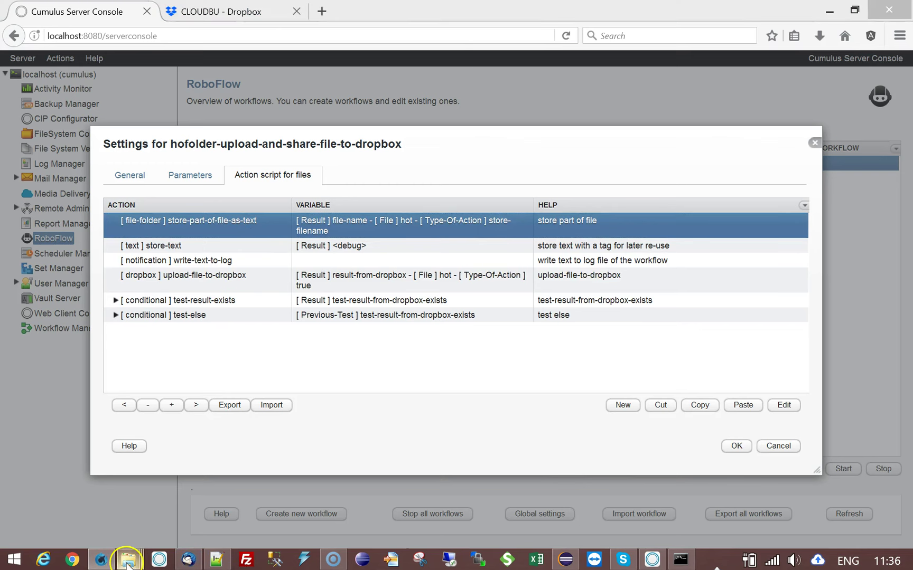
- Copy Capture.JPG from the test folder into upload-to-dropbox, renaming it Capture-test4.JPG
click(557, 468)
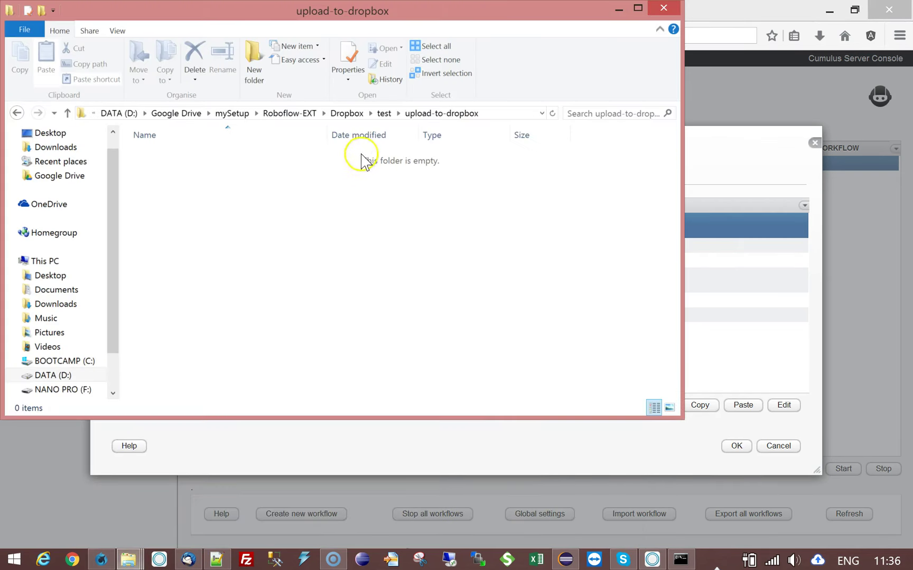
click(384, 115)
click(238, 183)
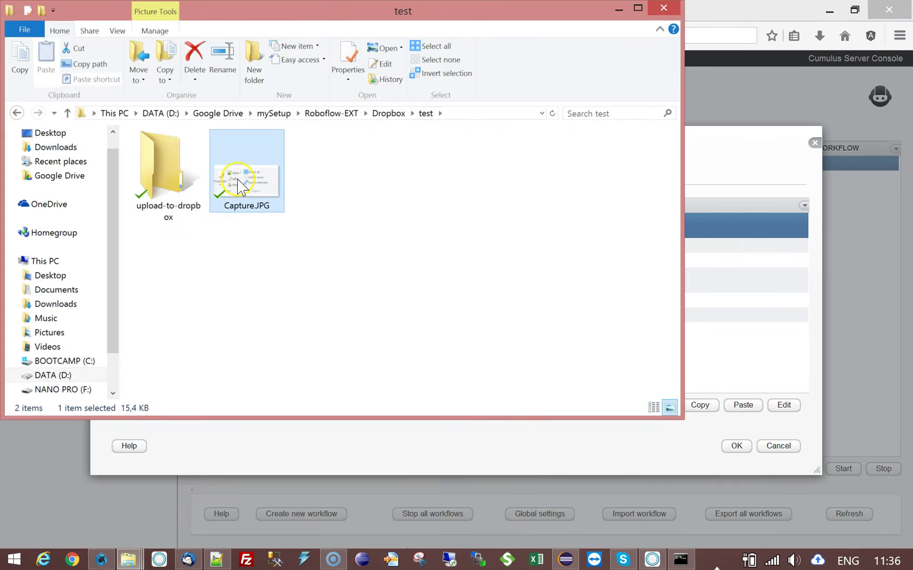
double_click(162, 160)
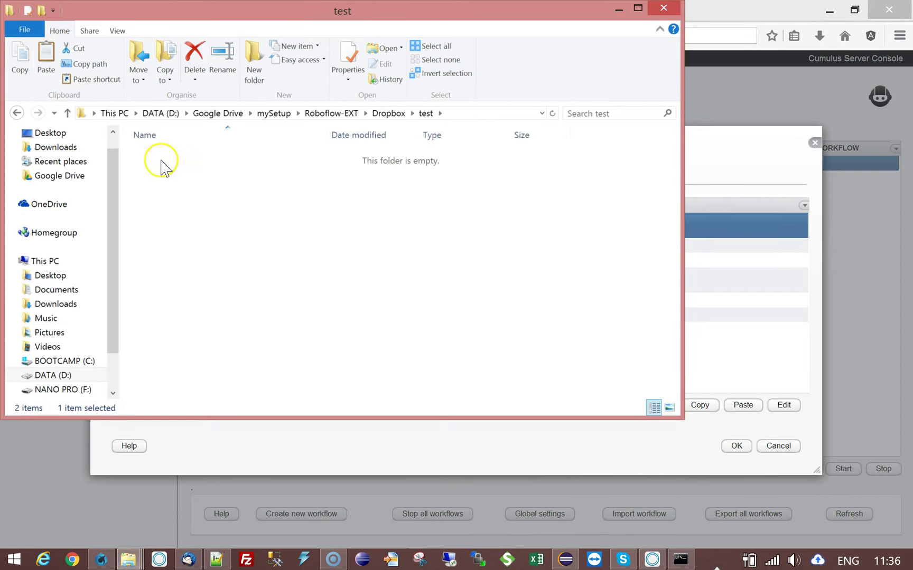
key(ctrl+v)
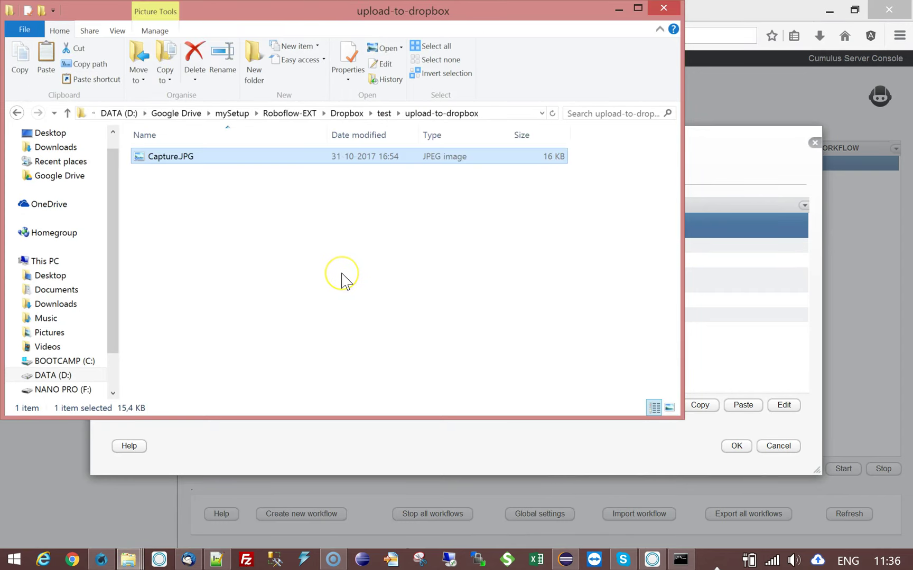
click(178, 156)
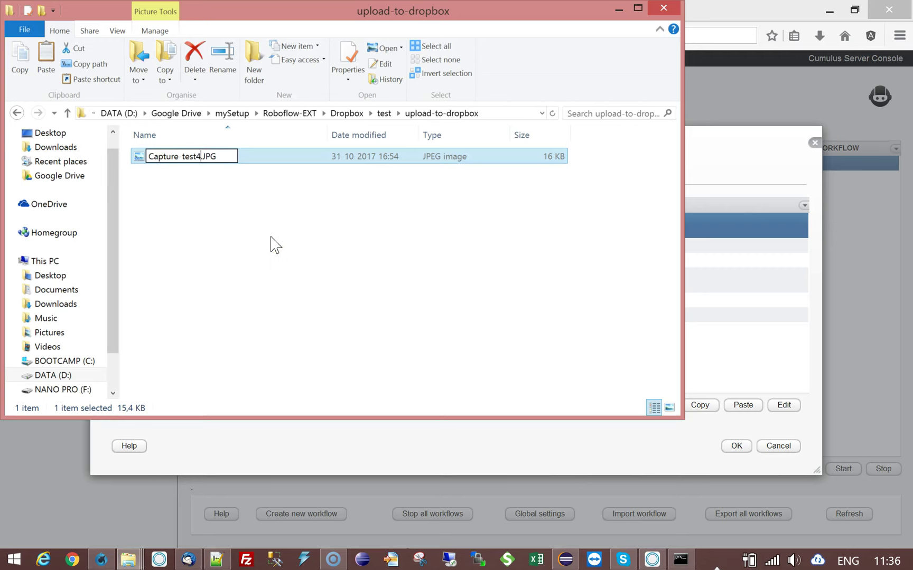
key(Return)
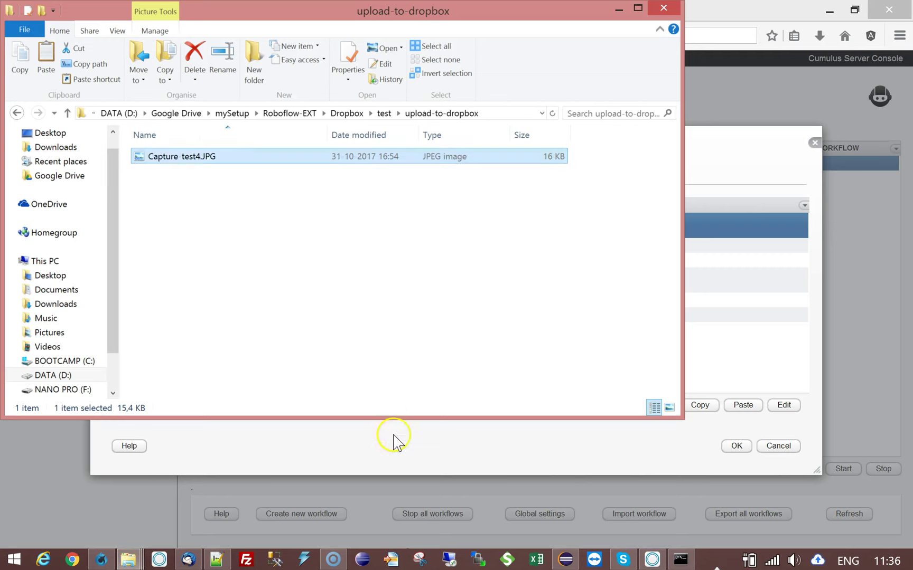
click(343, 465)
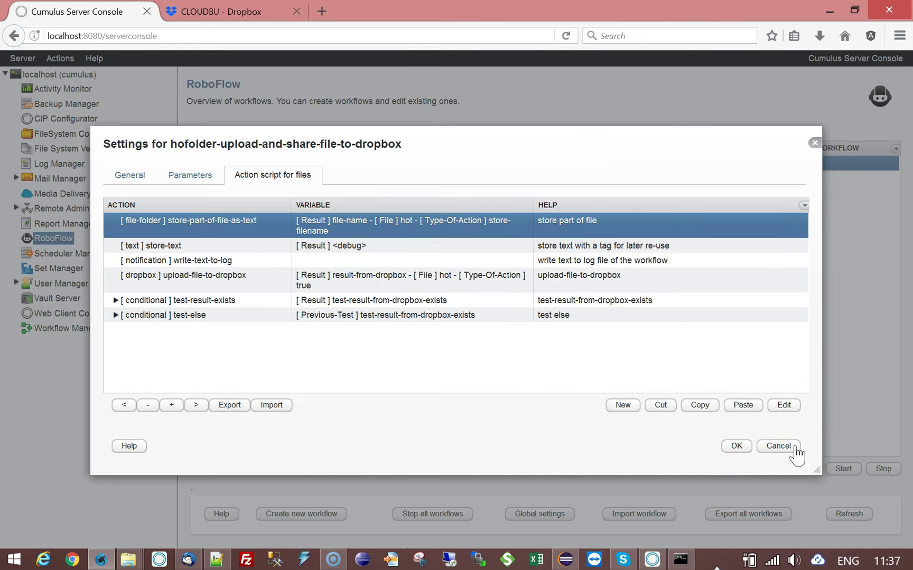
- Discard the workflow settings and start the hofolder-upload-and-share-file-to-dropbox workflow
click(778, 447)
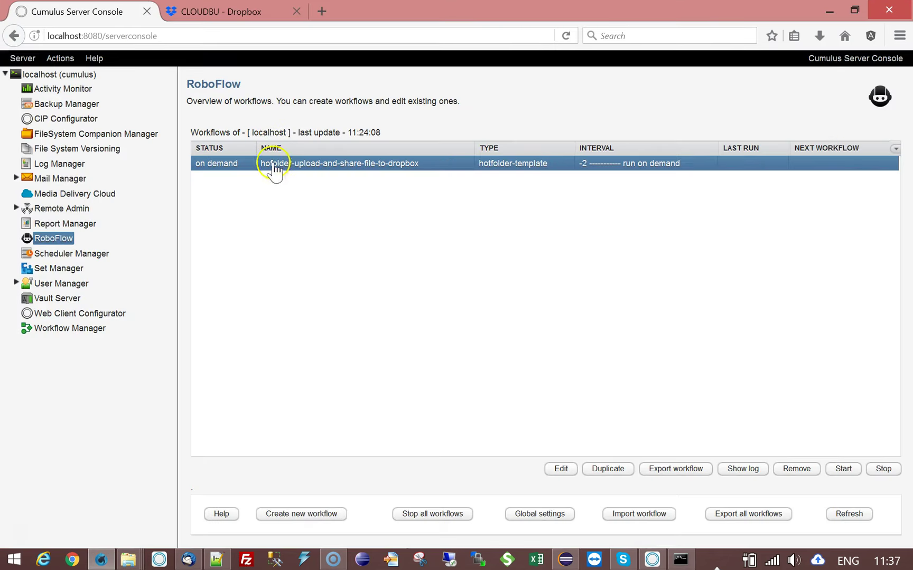
click(842, 469)
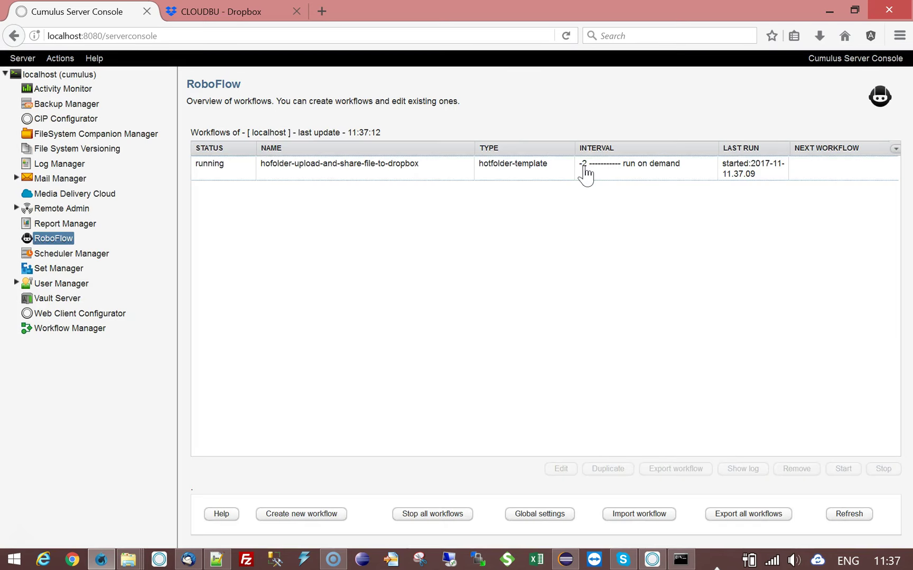
click(399, 170)
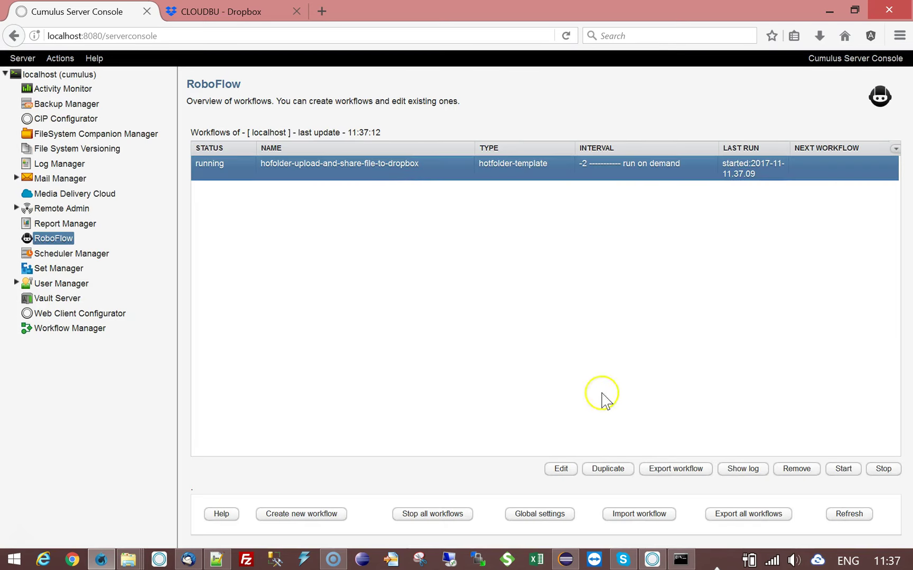
- Show the workflow's log and highlight the uploading, uploaded, and shared-to-Dropbox entries
click(742, 469)
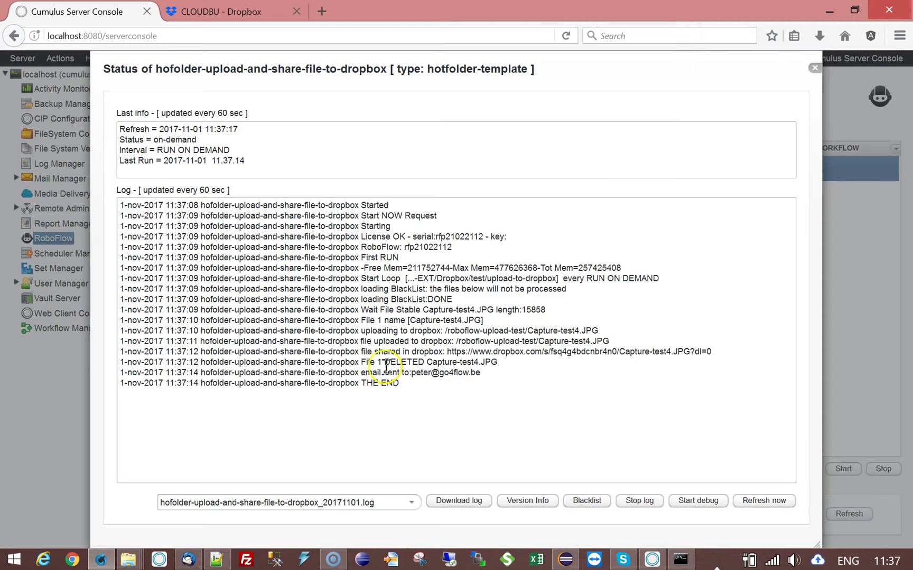
drag(363, 332, 599, 330)
click(621, 331)
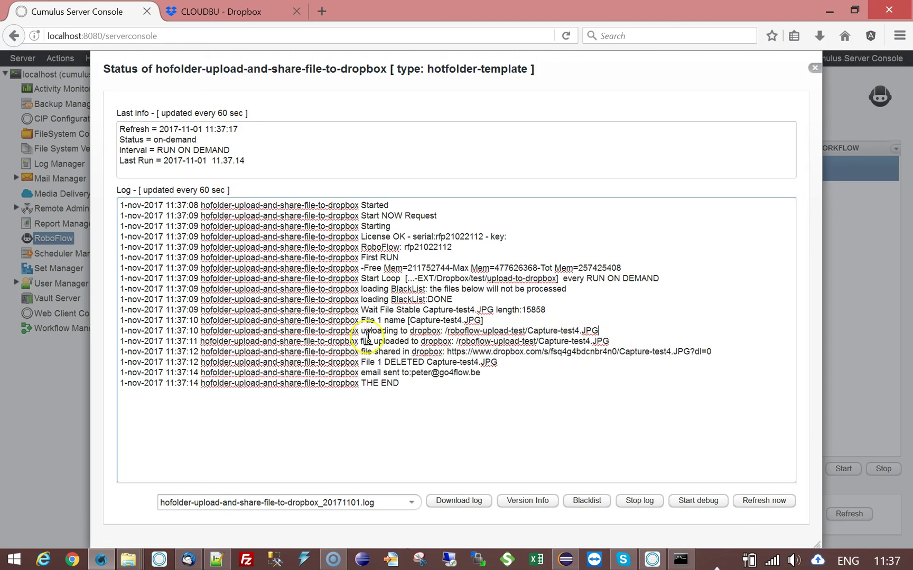
drag(361, 332, 445, 332)
drag(359, 341, 461, 343)
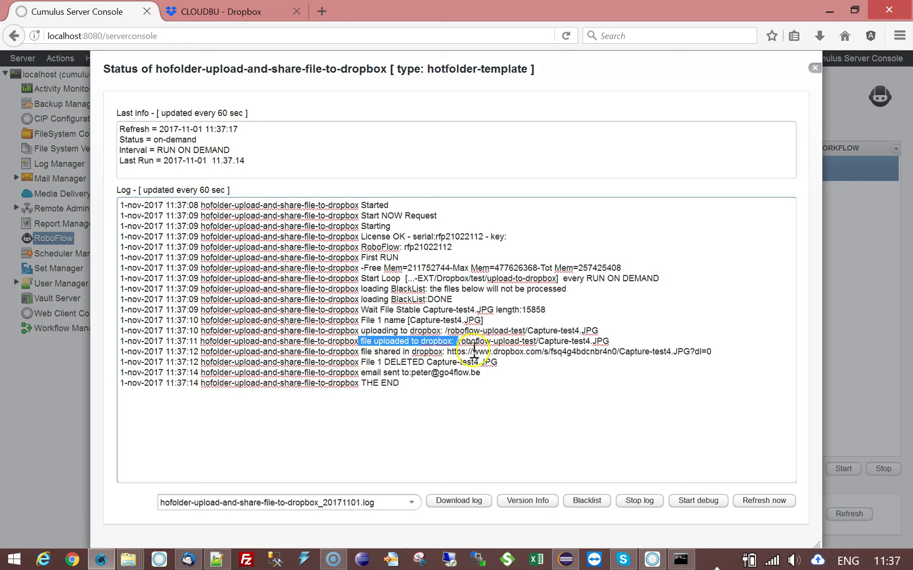
drag(361, 341, 615, 341)
click(619, 338)
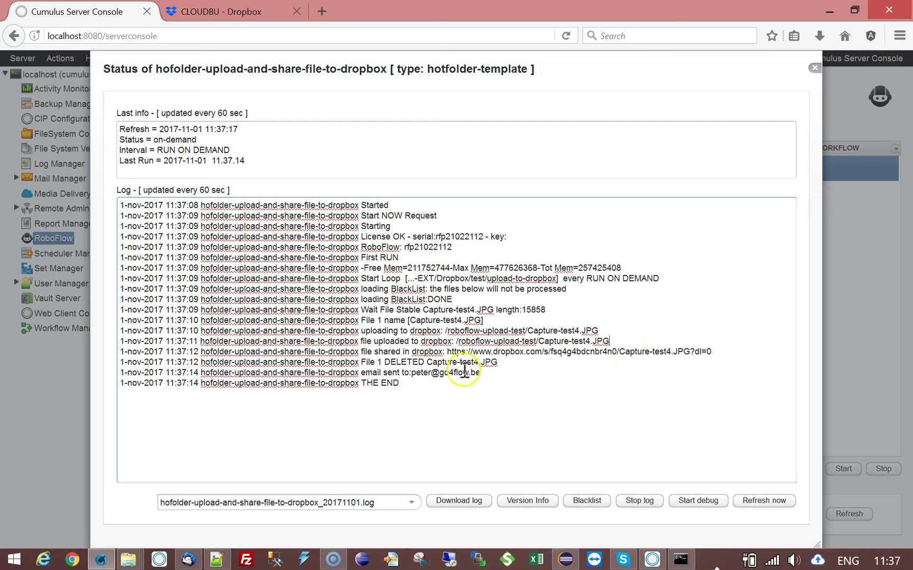
double_click(396, 352)
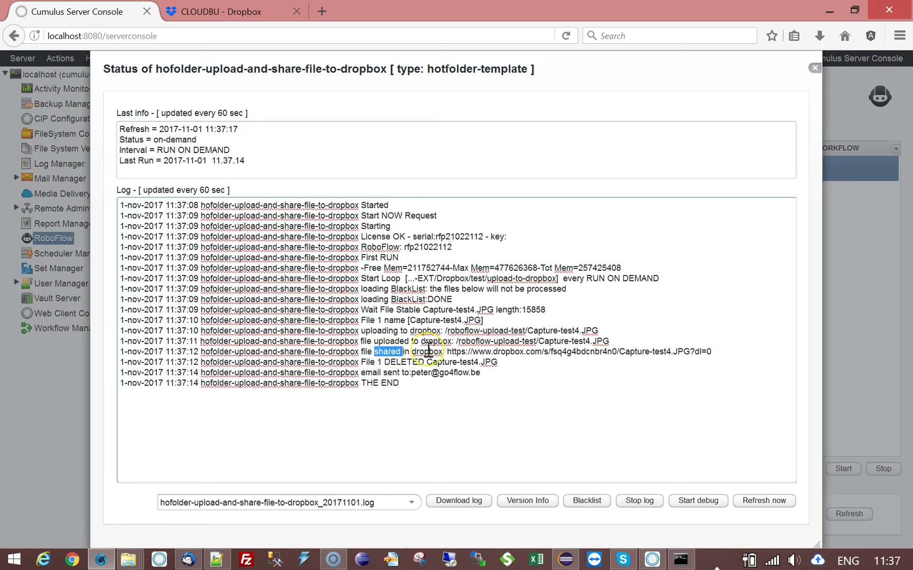
double_click(428, 351)
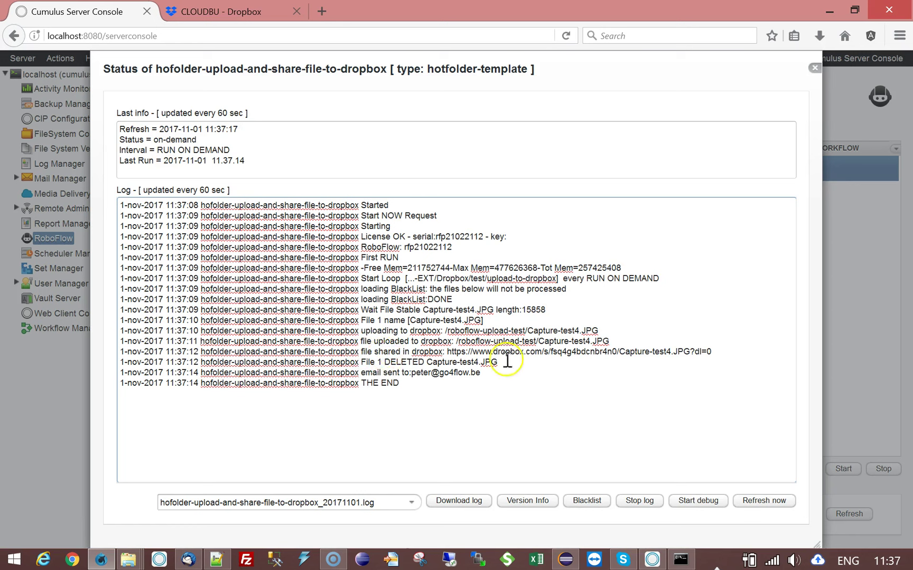
- Get new mail in Thunderbird, open the Dropbox delivery message in a tab, and follow its download link
click(189, 558)
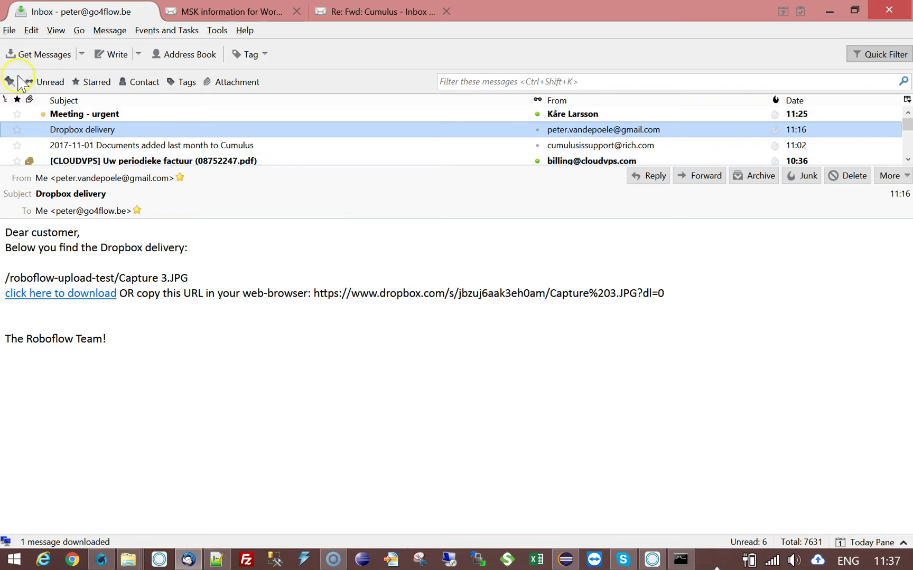
click(36, 55)
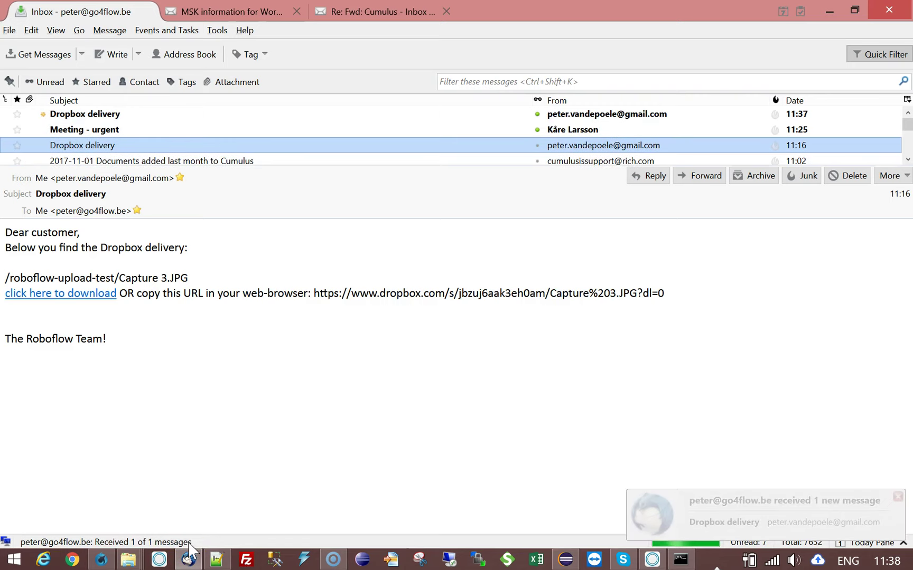
click(104, 115)
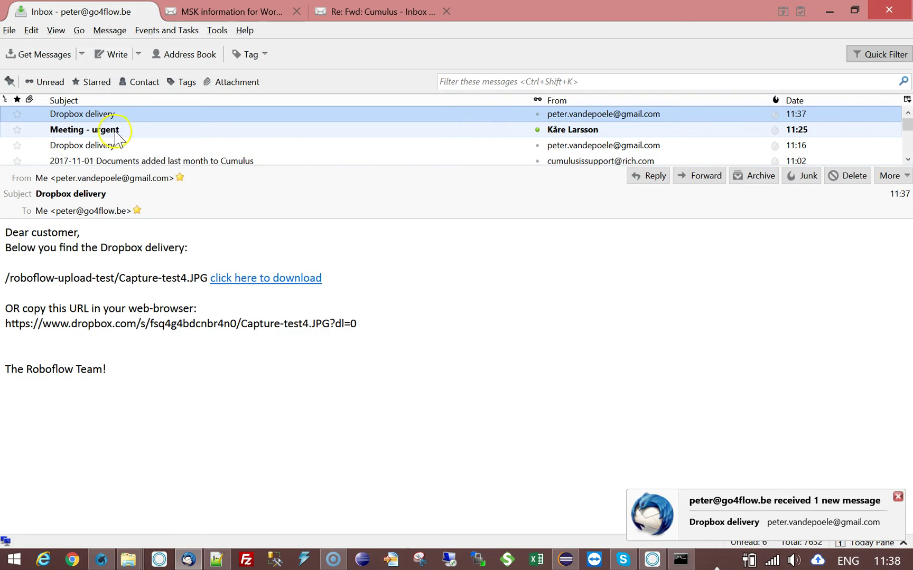
double_click(135, 116)
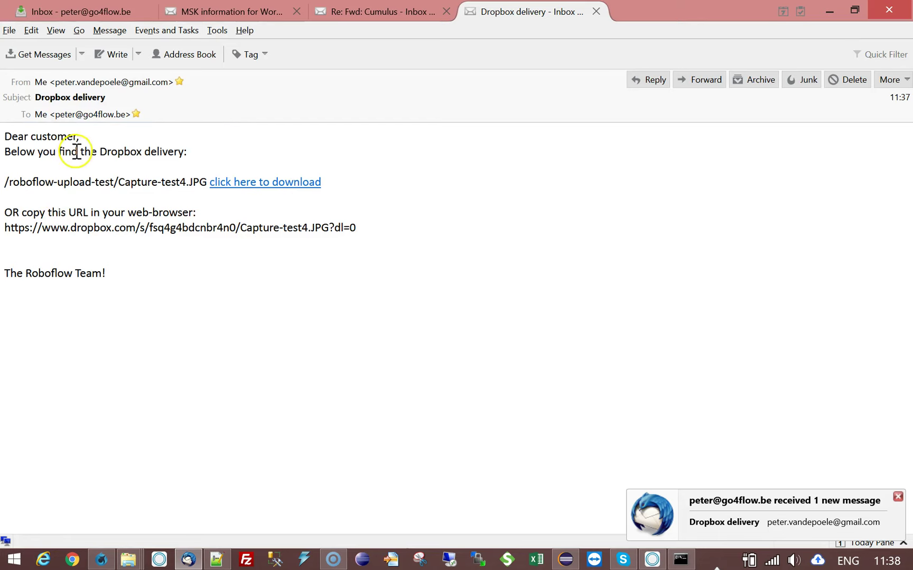
drag(5, 181, 207, 181)
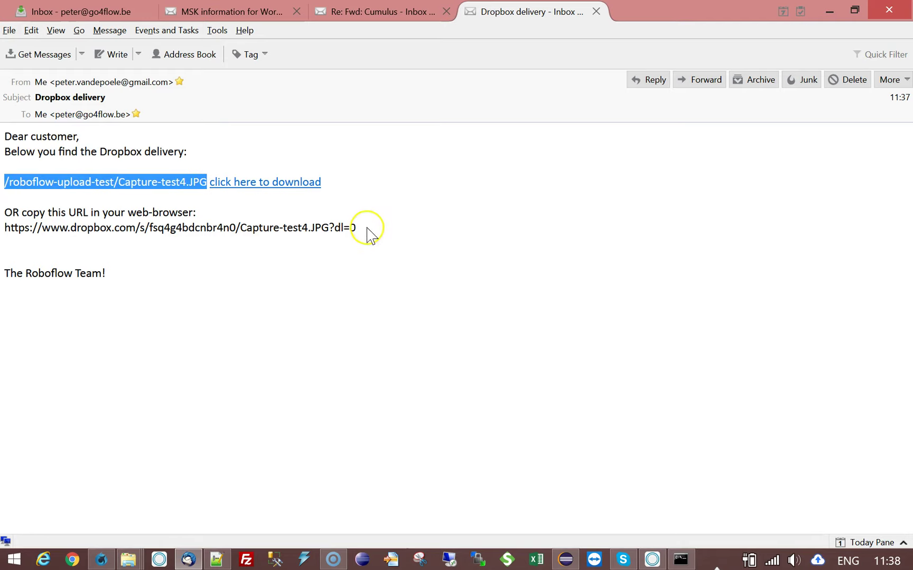
click(464, 220)
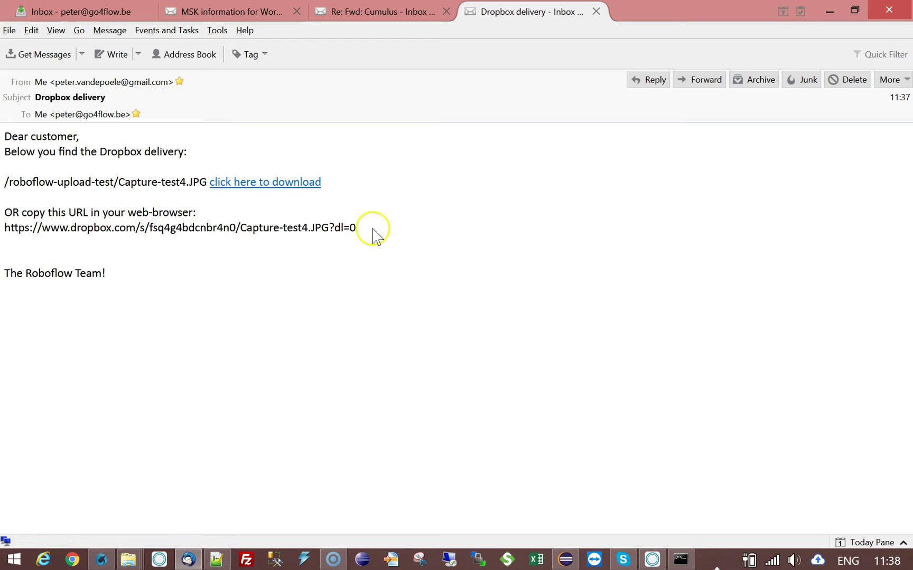
click(299, 188)
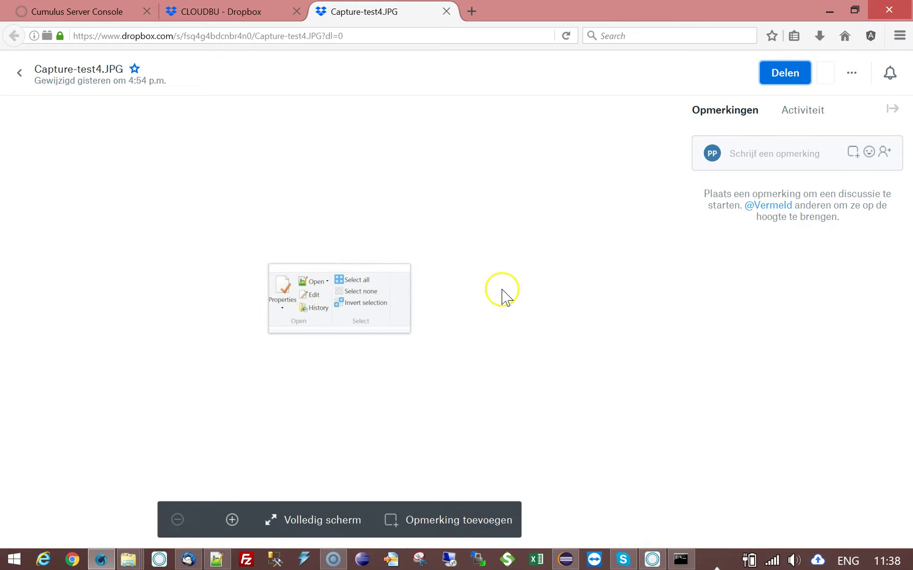
- Change the Capture-test4.JPG shared link from dl=0 to dl=1, copy it, and close the preview tab
click(349, 33)
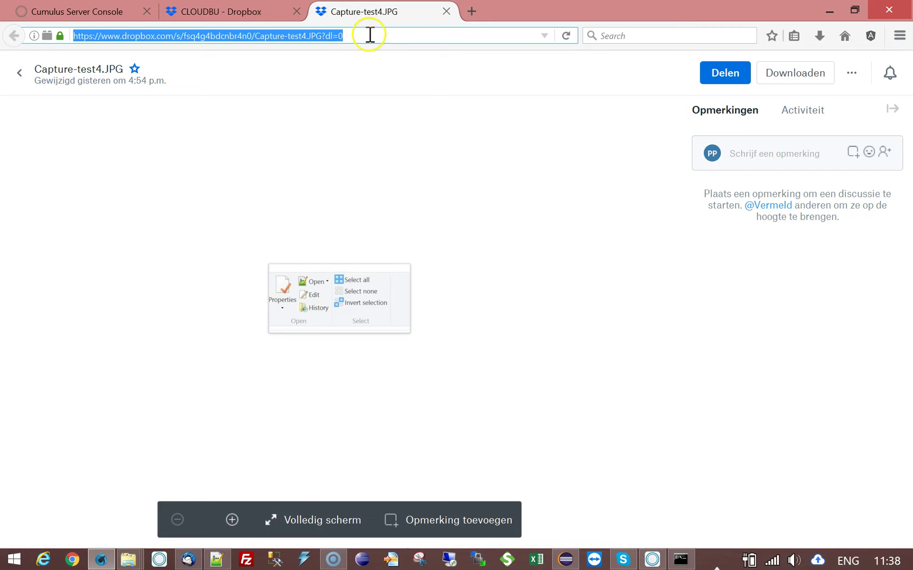
click(373, 35)
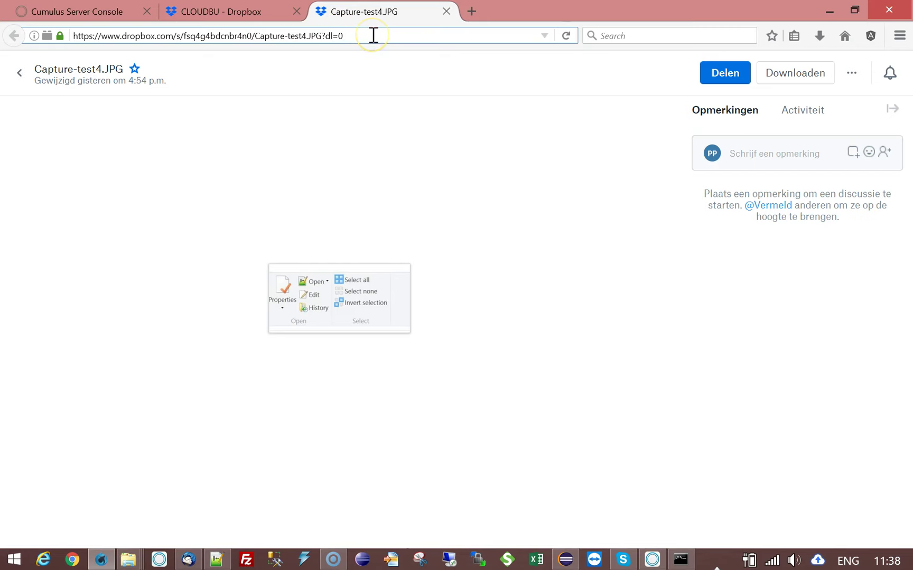
key(BackSpace)
text(1)
double_click(373, 35)
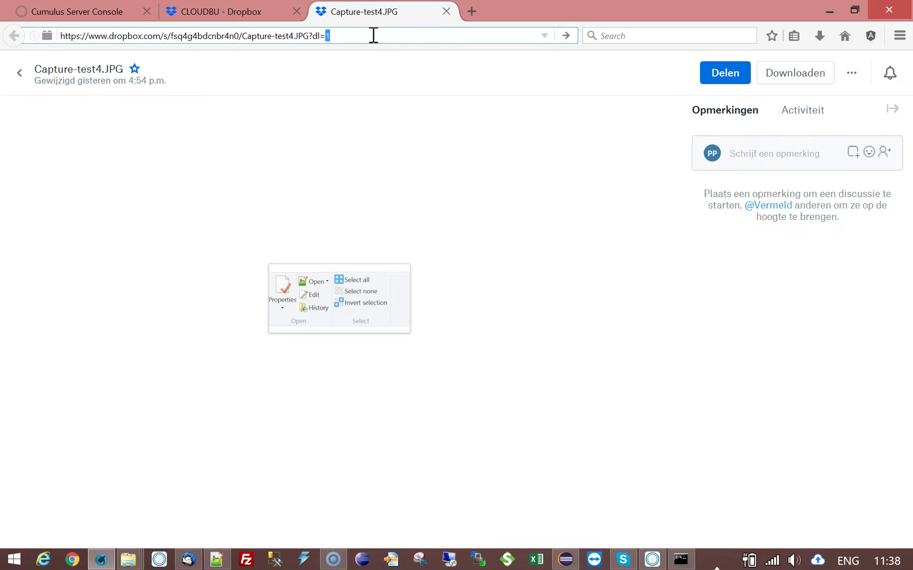
key(shift+Left)
key(shift+Left)
key(shift+Left)
key(shift+Left)
key(shift+Left)
key(shift+Left)
key(shift+Left)
key(shift+Left)
key(shift+Left)
key(shift+Left)
key(shift+Left)
key(shift+Left)
key(shift+Left)
key(shift+Left)
key(shift+Left)
key(shift+Left)
key(shift+Left)
key(shift+Left)
key(shift+Left)
key(shift+Left)
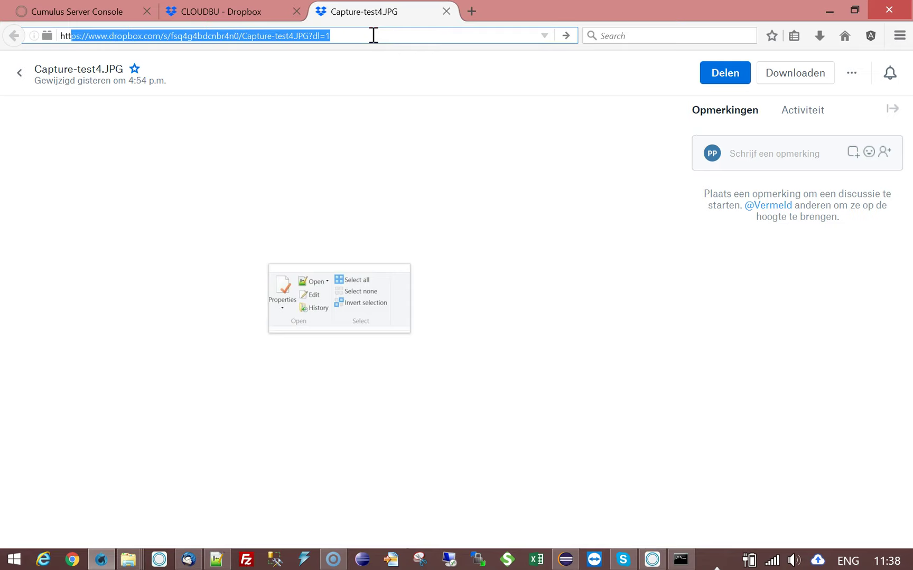
click(373, 35)
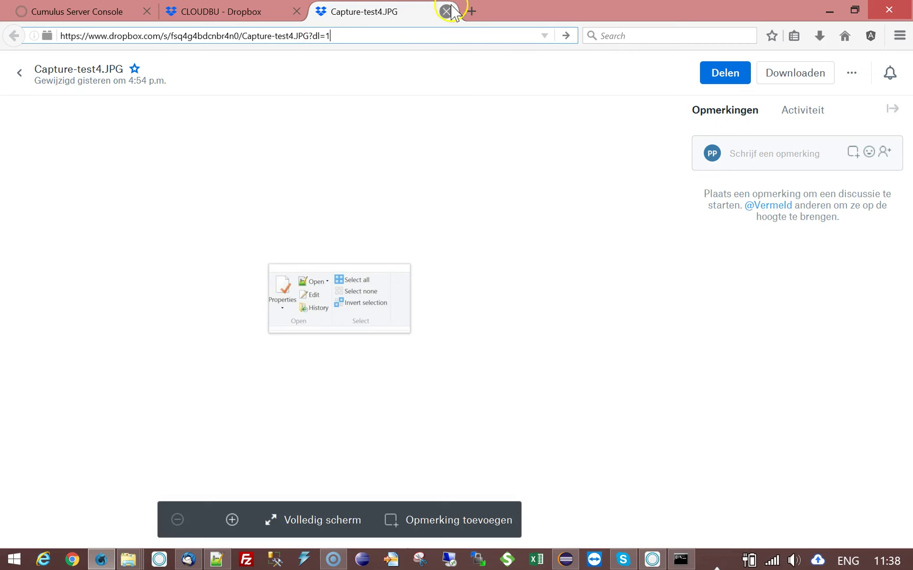
key(ctrl+w)
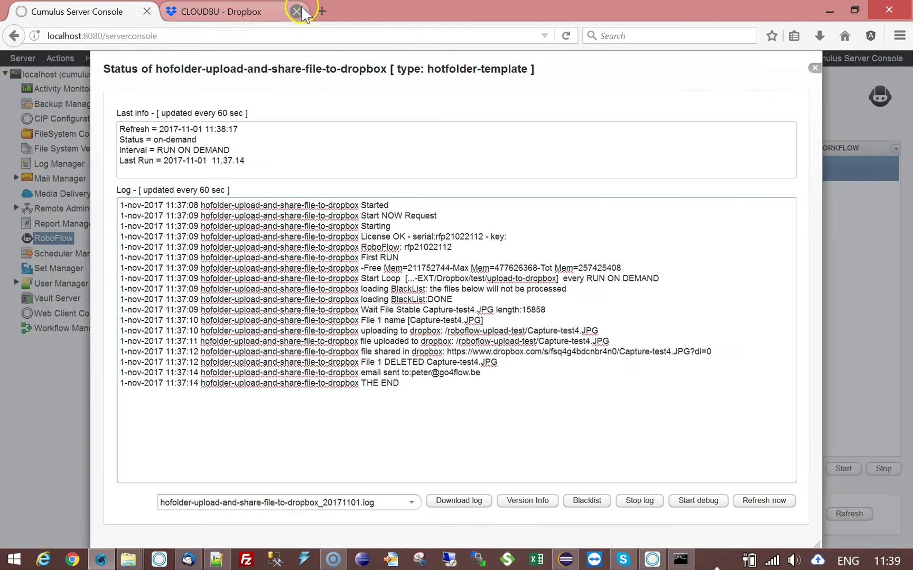
- Load the dl=1 link in a new tab, cancel the Capture-test4.JPG download, and return to CLOUDBU
click(321, 11)
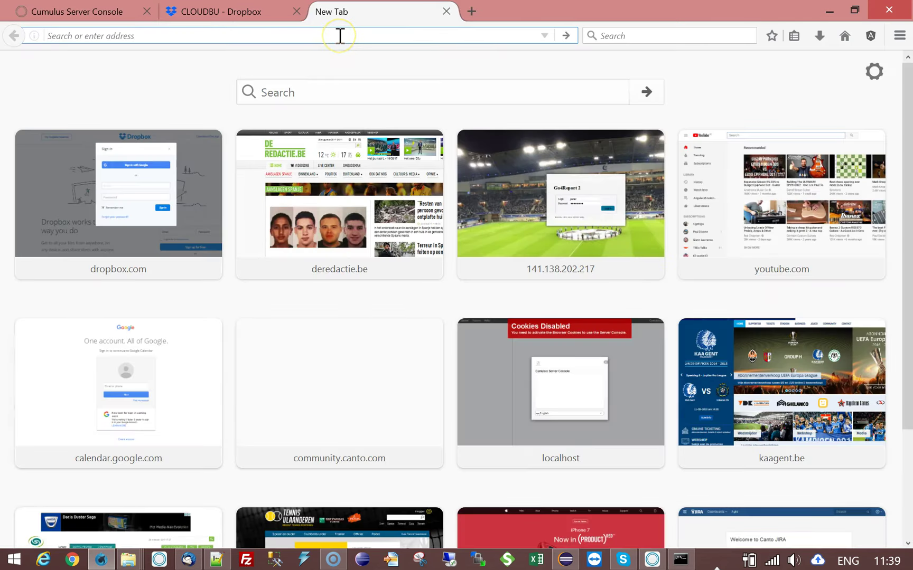
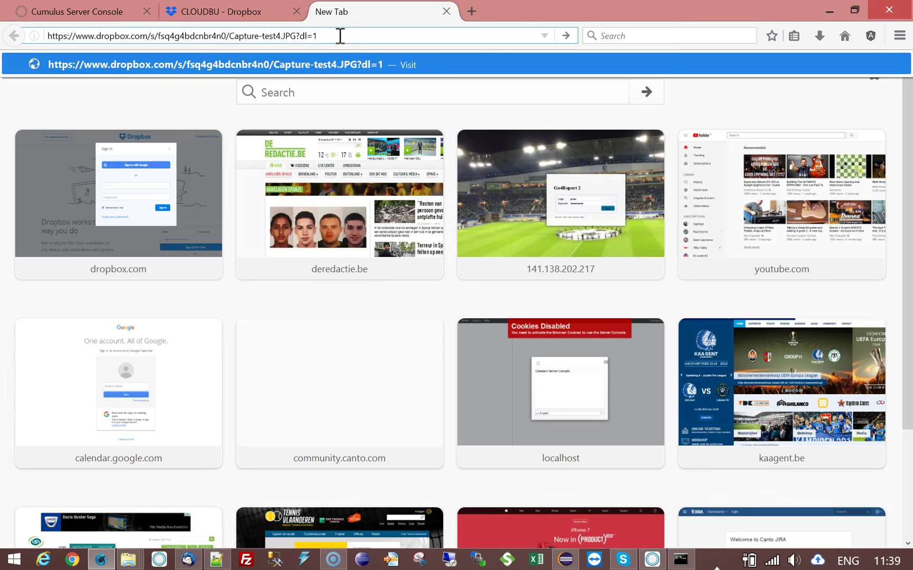
key(Return)
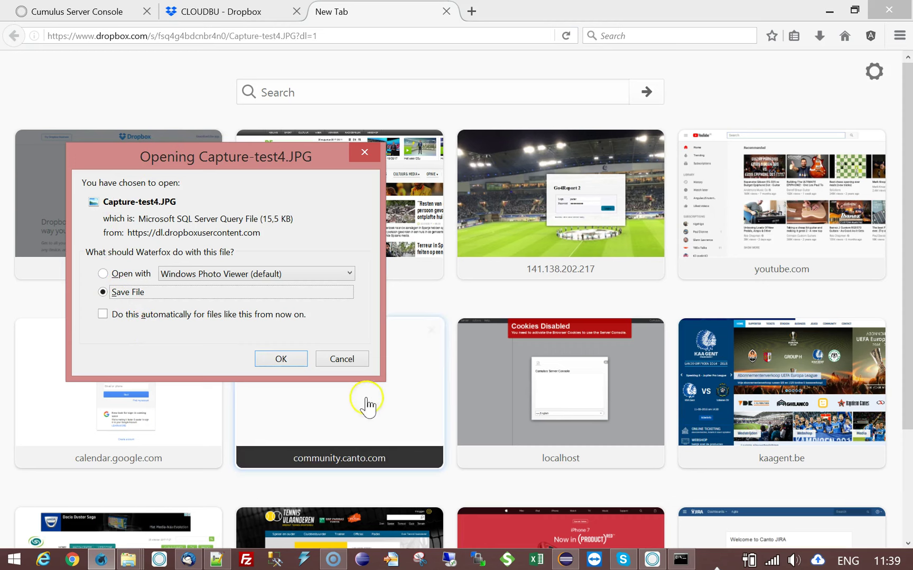
click(363, 365)
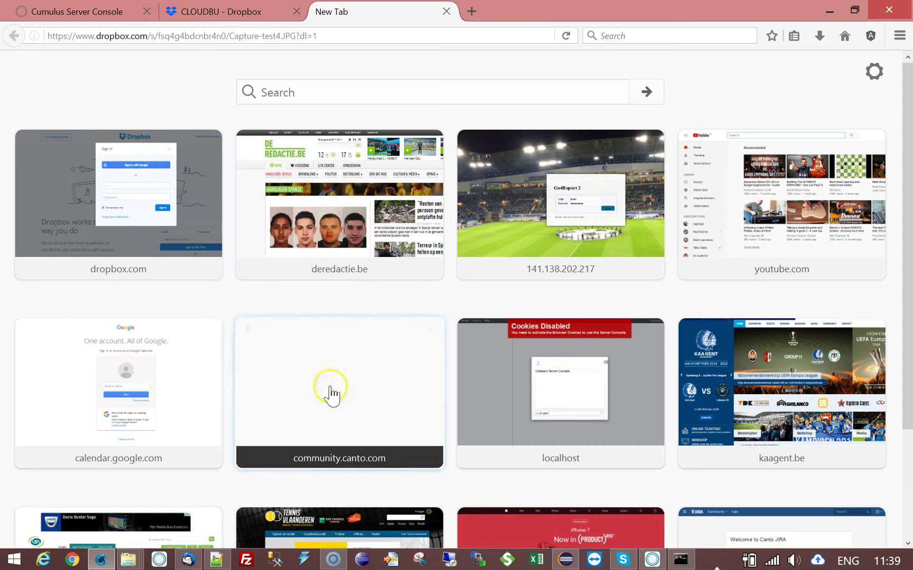
click(234, 16)
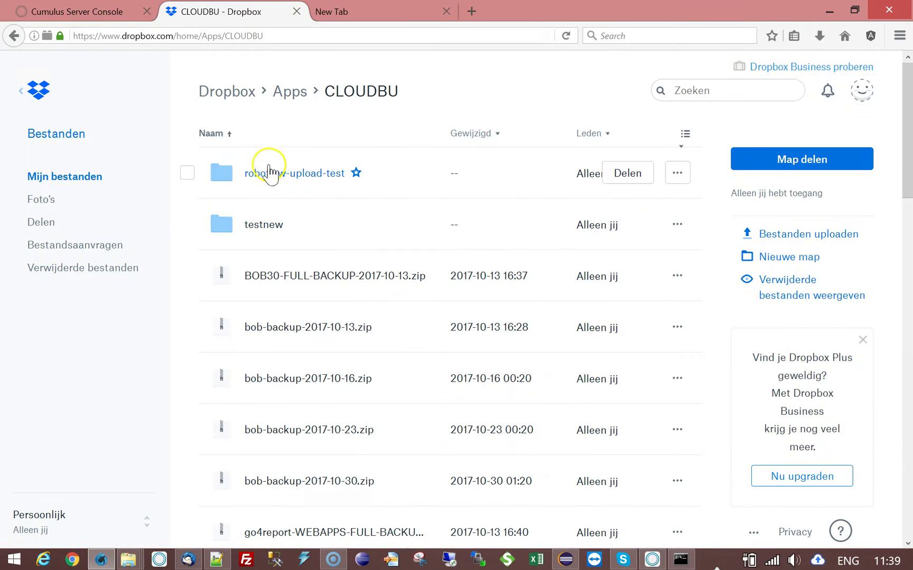
- Confirm Capture-test4.JPG is link-shared in the Dropbox roboflow-upload-test folder, then return to Cumulus Server Console
click(297, 185)
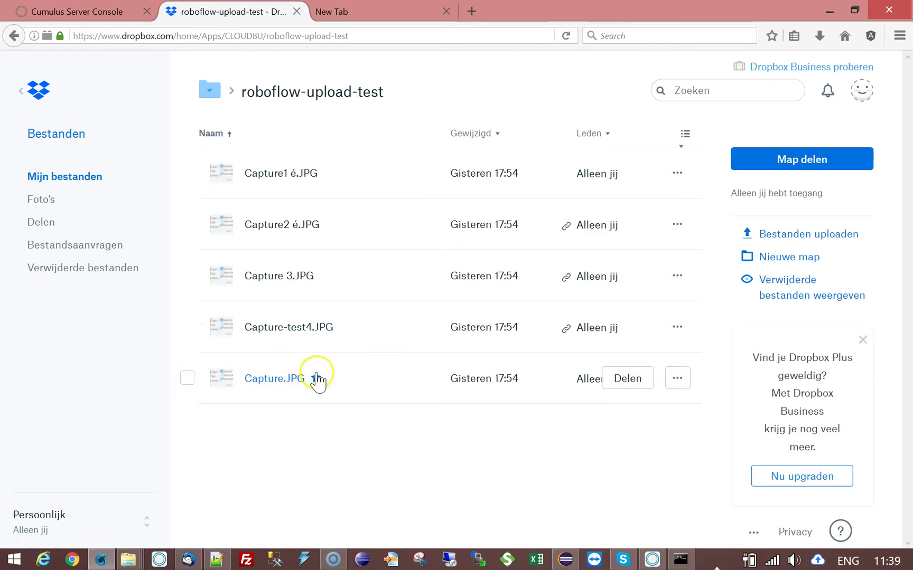
mouse_move(564, 331)
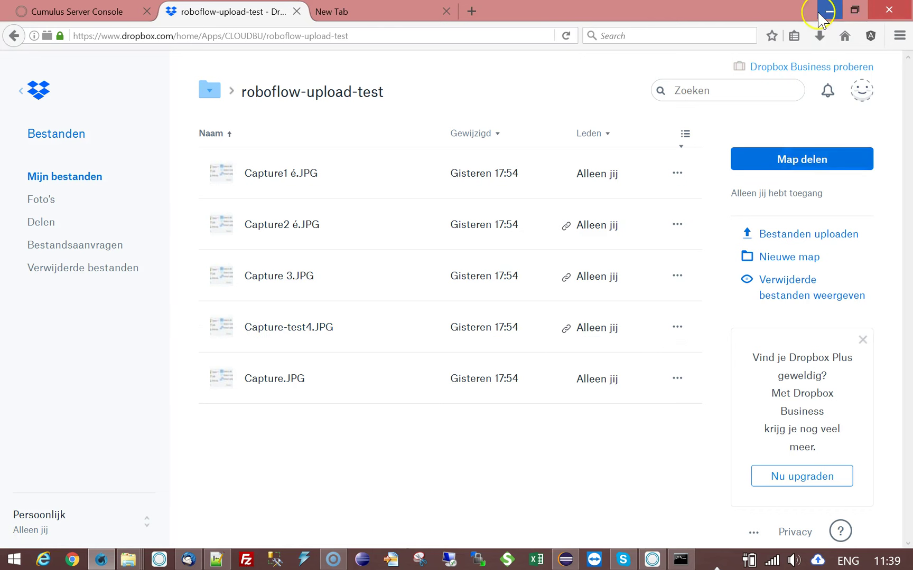
click(110, 19)
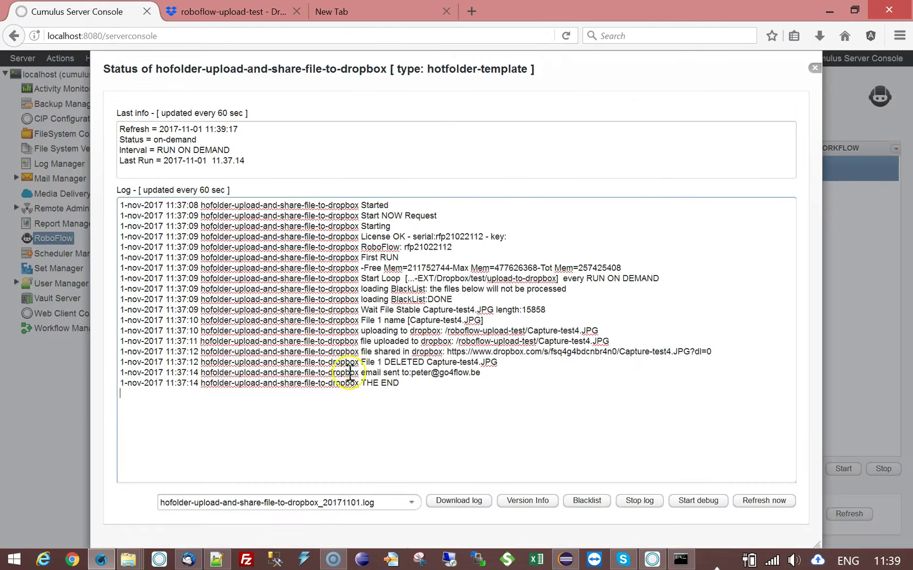
- Close the status log and review the workflow's file actions, including store-part-of-file-as-text and write-text-to-log
click(814, 67)
click(549, 470)
click(272, 176)
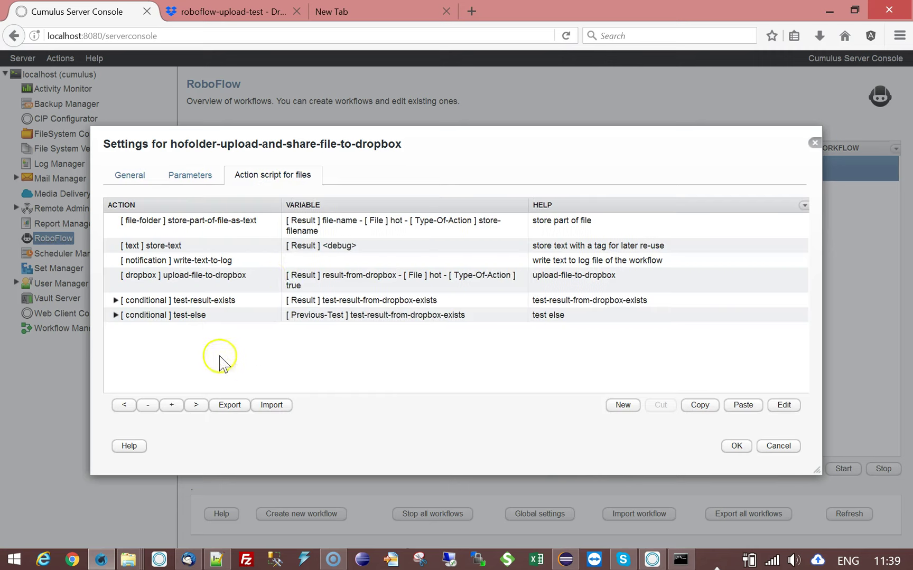
click(170, 228)
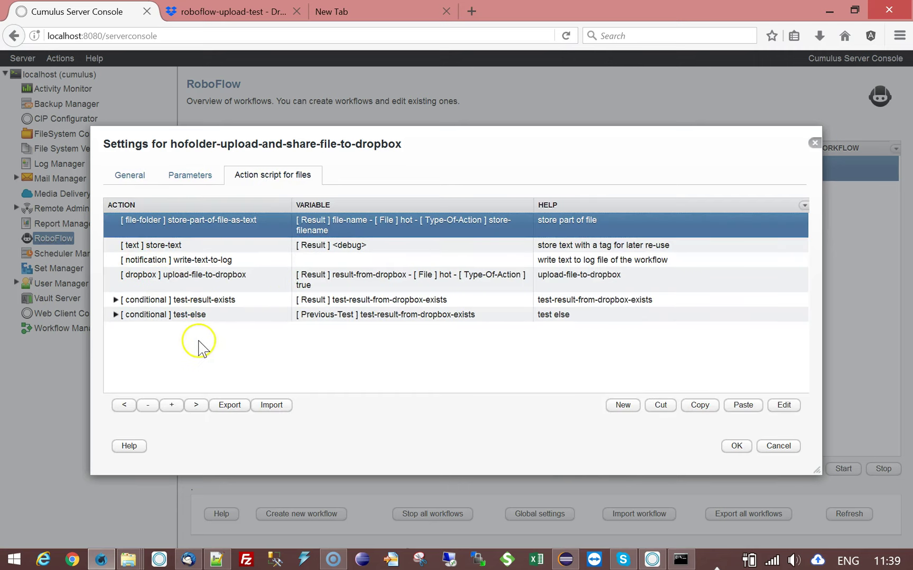
click(206, 260)
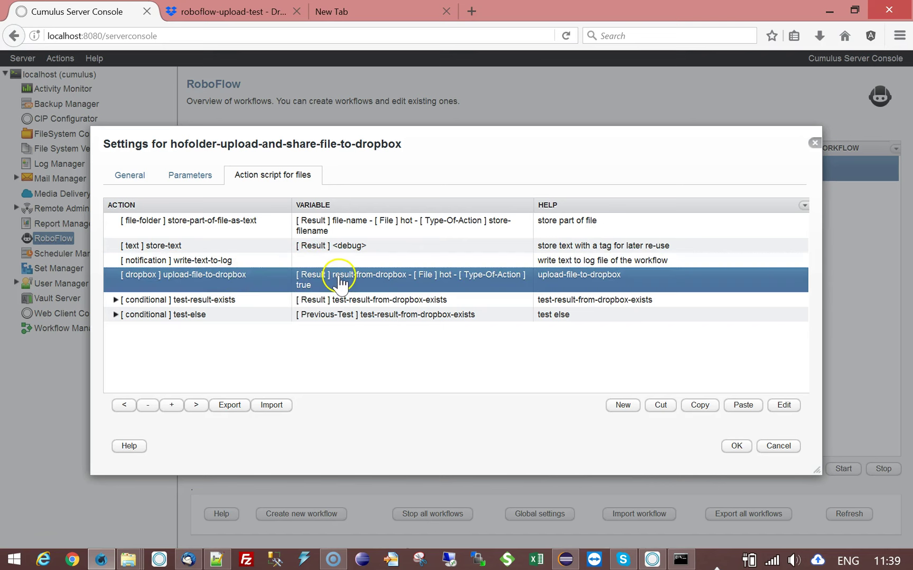
double_click(339, 282)
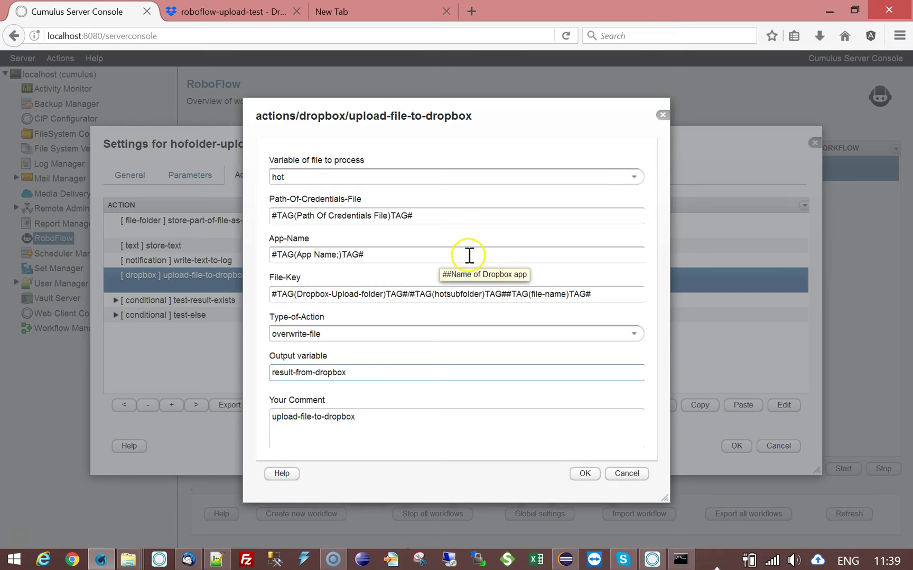
drag(436, 214, 264, 240)
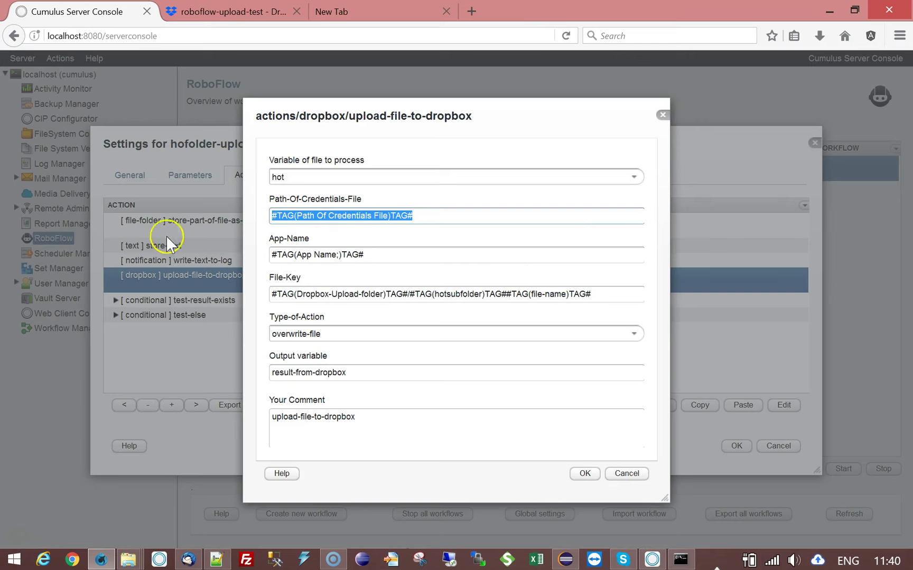
drag(370, 255, 270, 255)
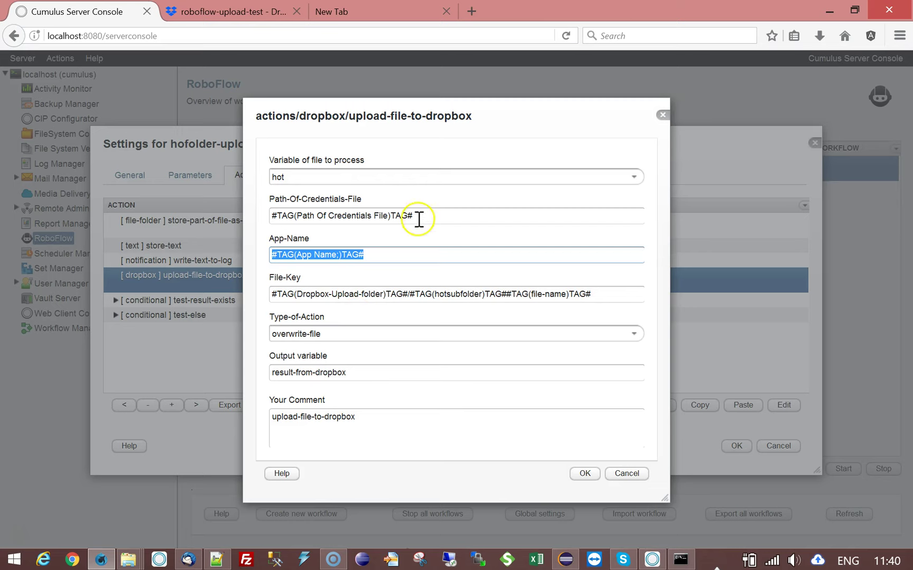
click(295, 294)
drag(273, 294, 404, 293)
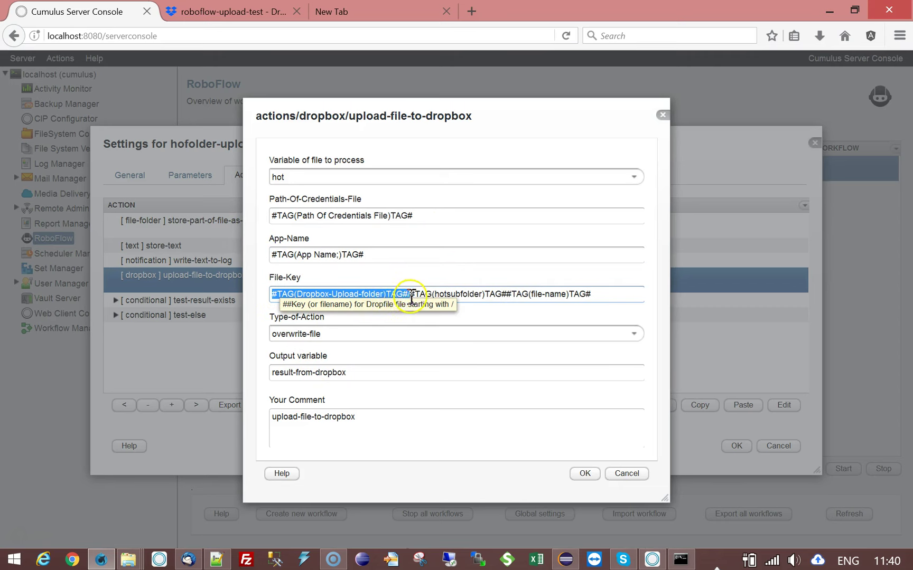
click(412, 294)
drag(412, 294, 505, 296)
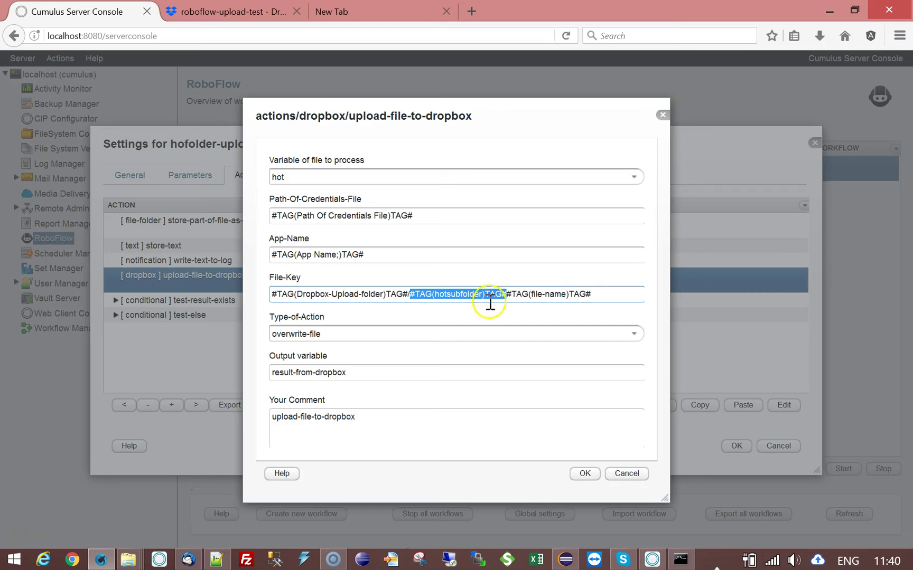
click(509, 294)
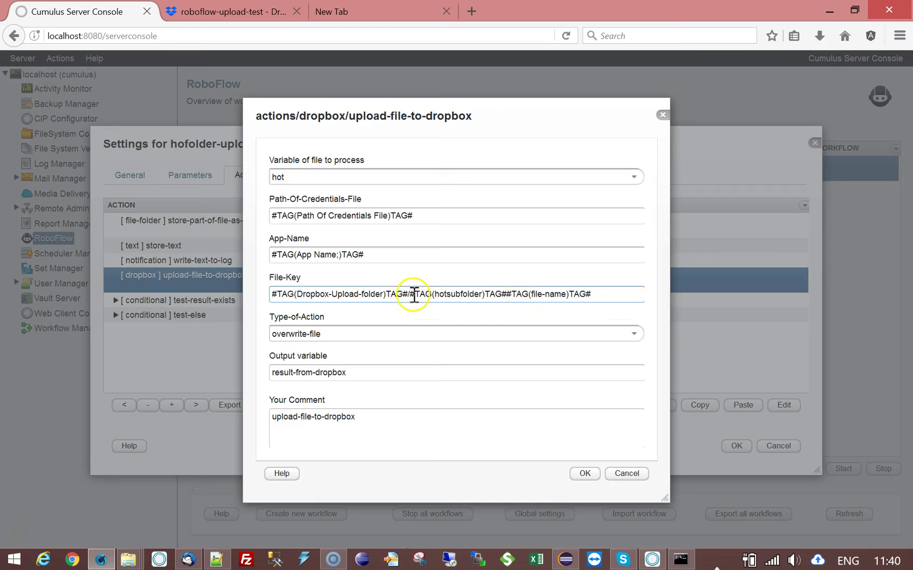
drag(414, 295, 519, 295)
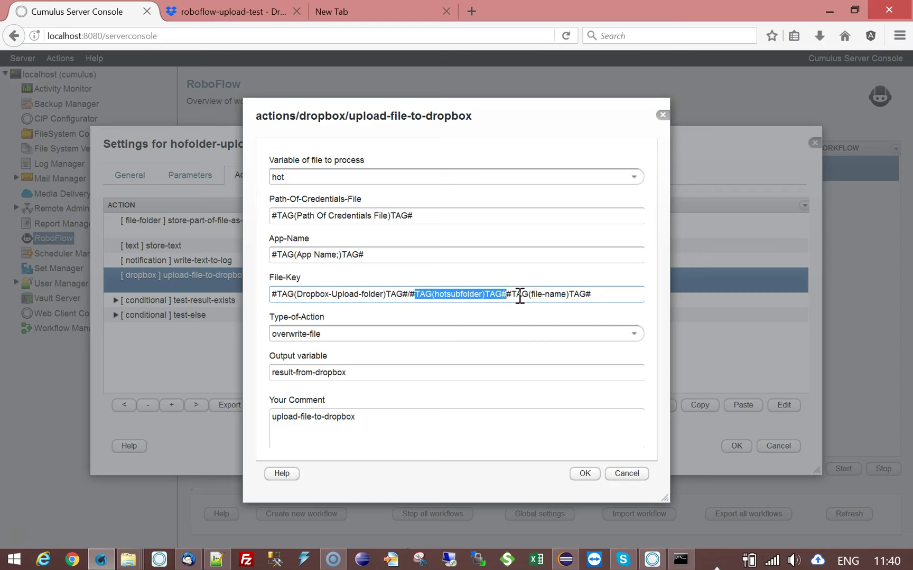
click(629, 296)
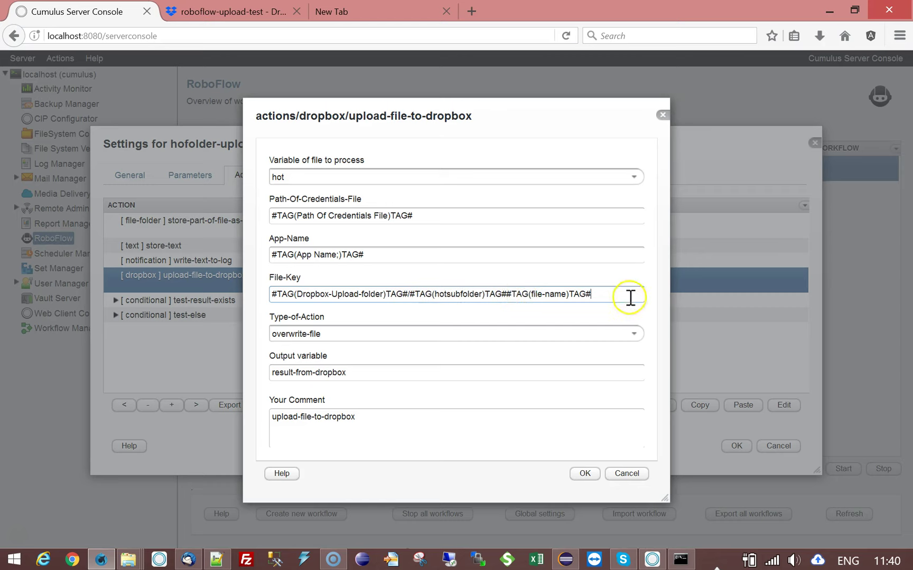
drag(506, 294, 586, 295)
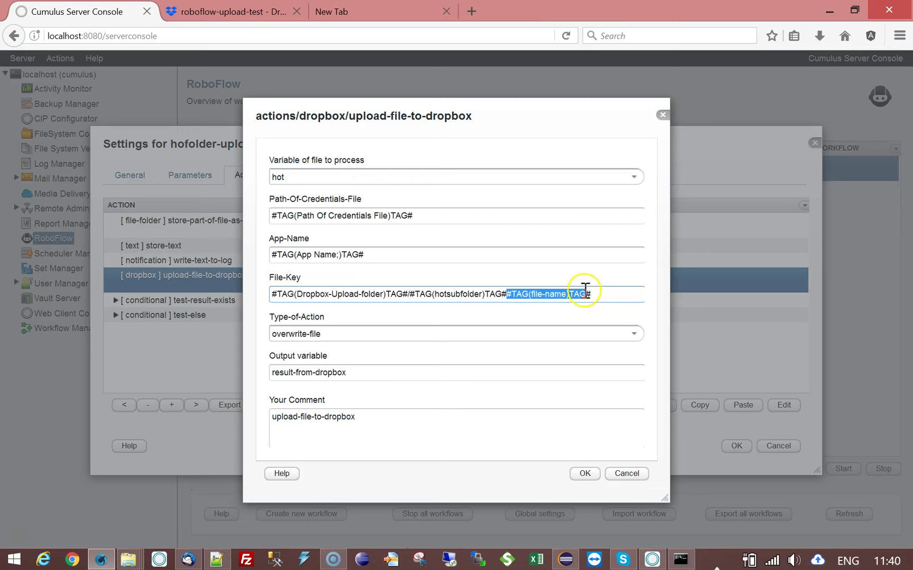
click(615, 297)
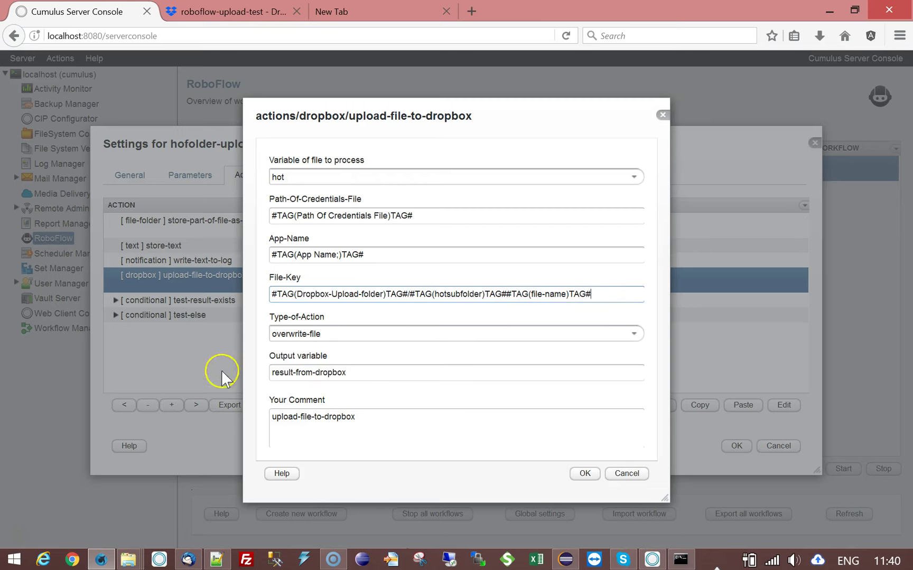
click(634, 335)
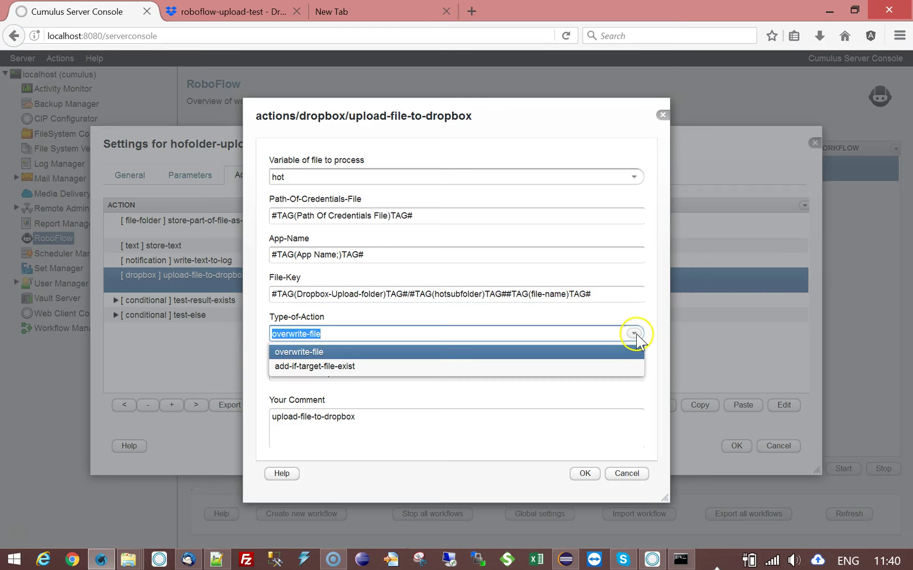
click(636, 335)
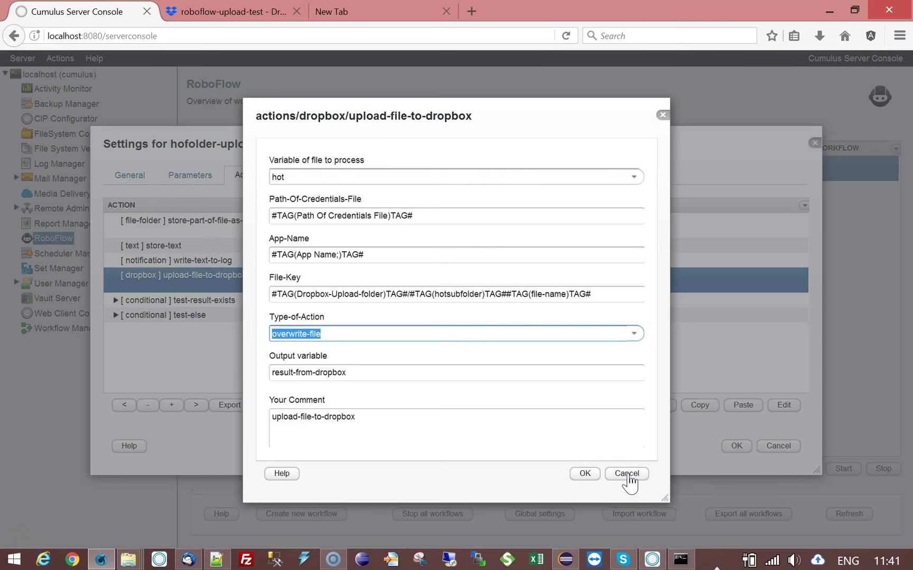
click(627, 475)
click(363, 302)
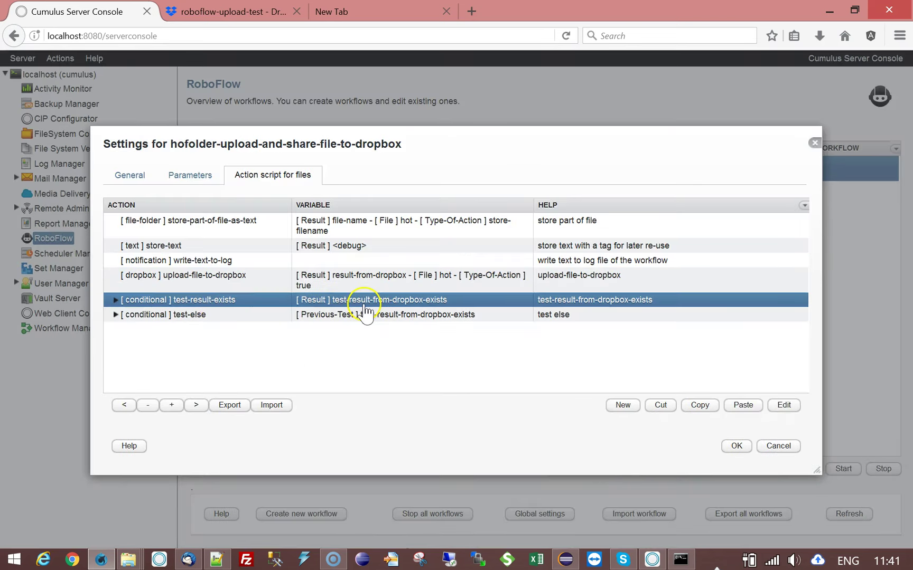
click(116, 300)
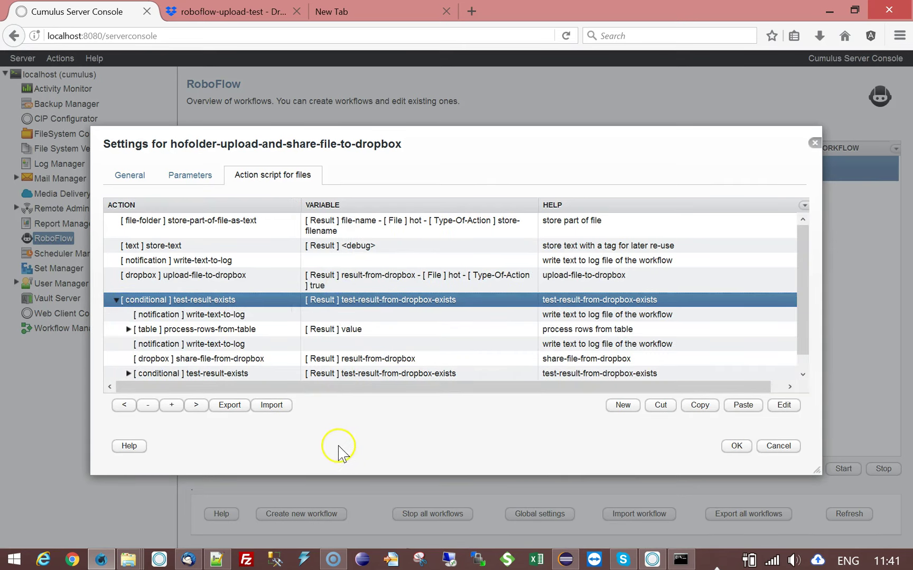
double_click(261, 316)
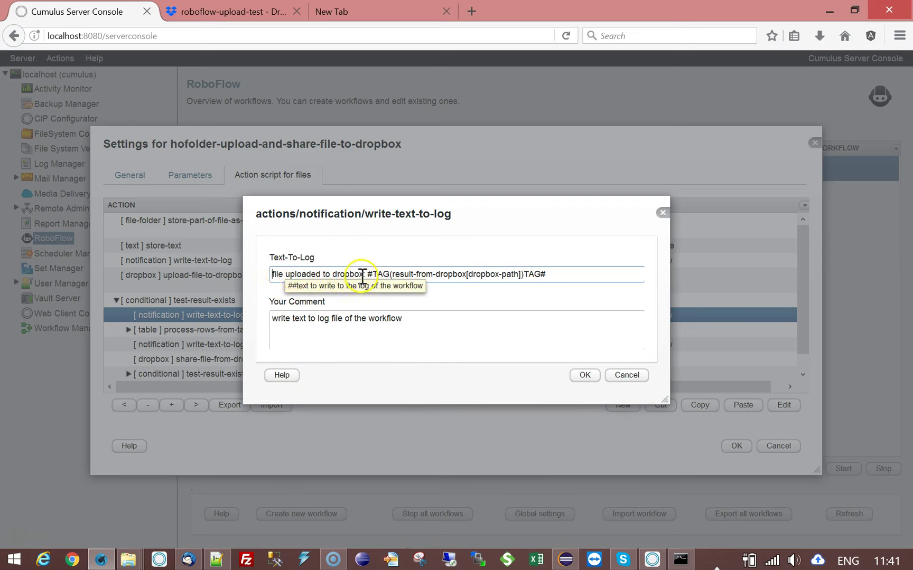
drag(394, 274, 465, 275)
click(441, 224)
drag(441, 225, 560, 343)
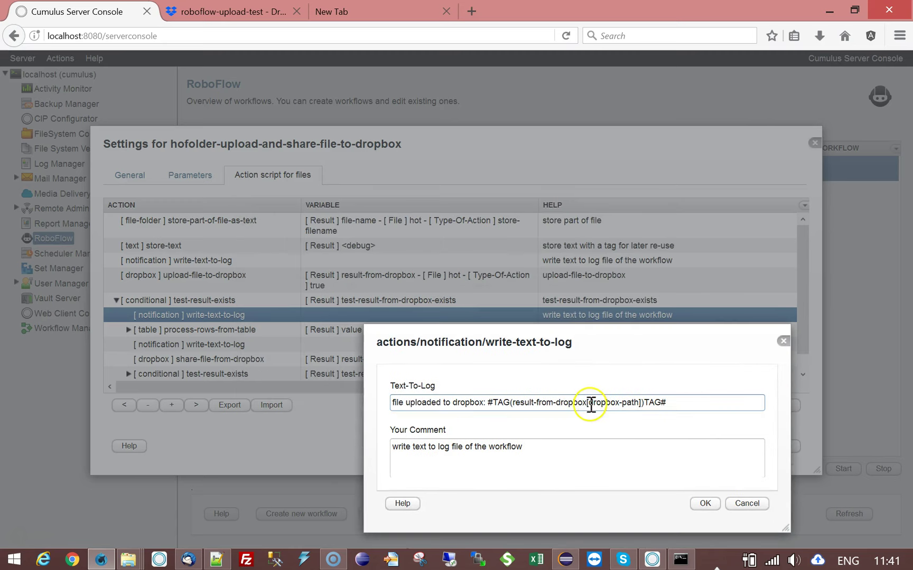
drag(592, 402, 639, 402)
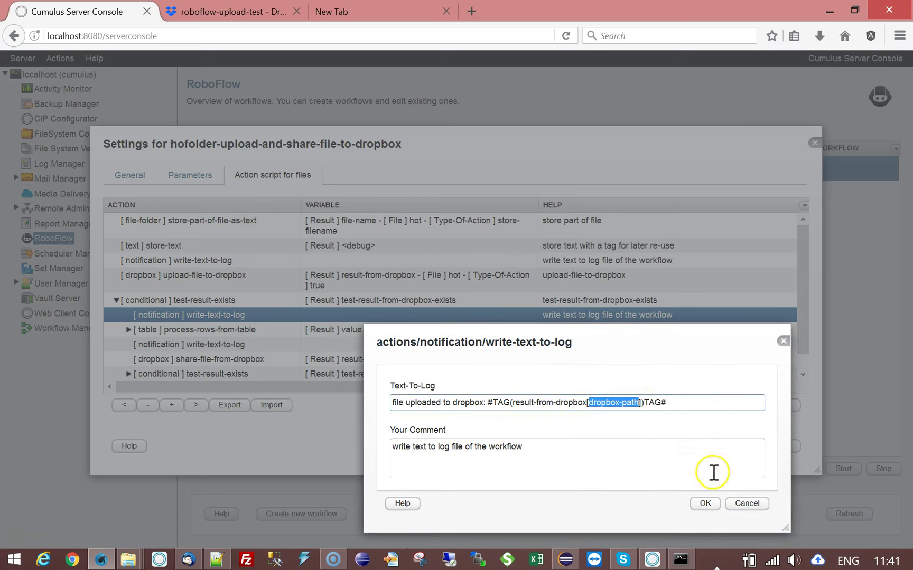
click(706, 404)
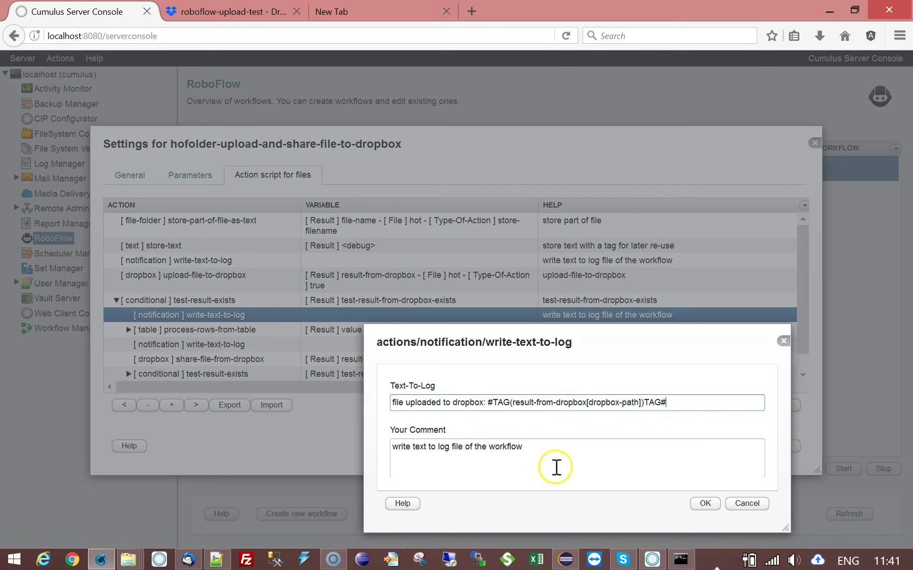
click(753, 505)
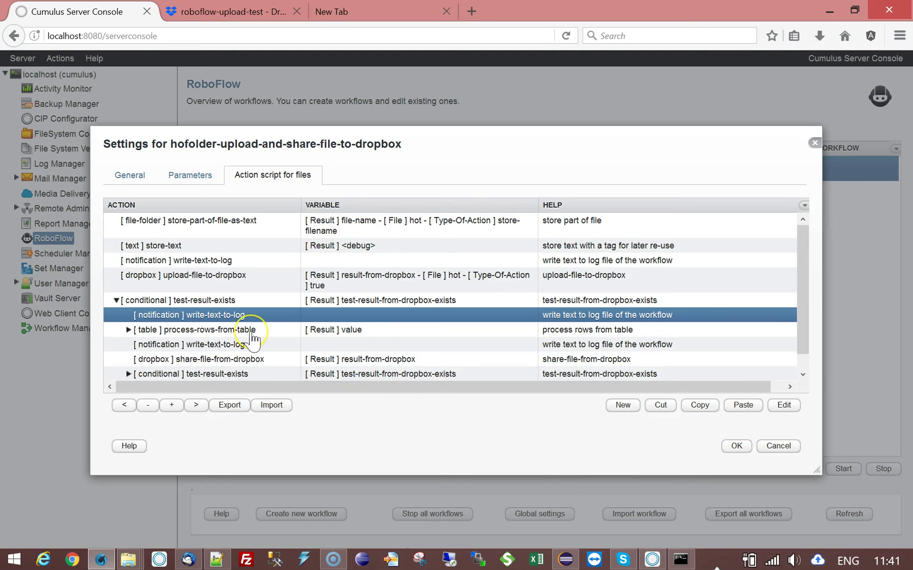
click(252, 330)
click(293, 331)
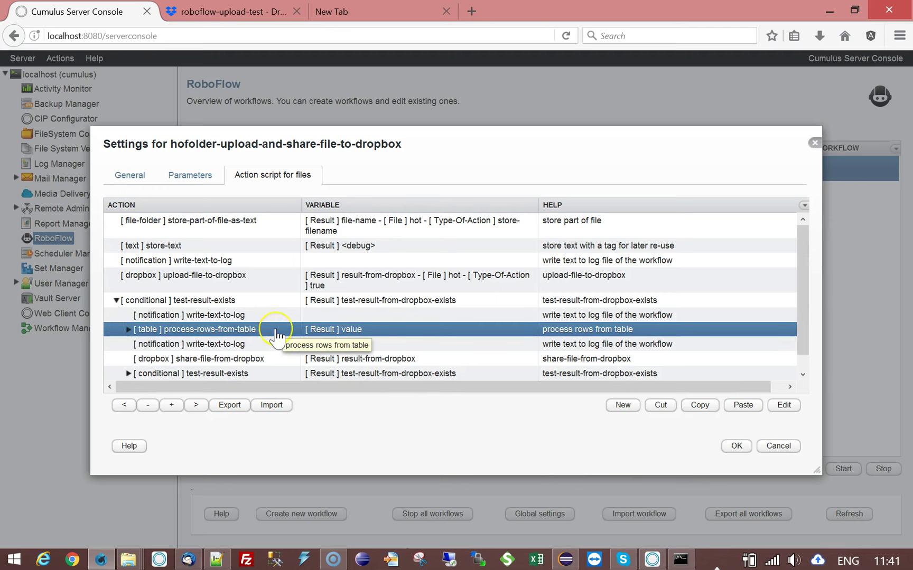
click(265, 343)
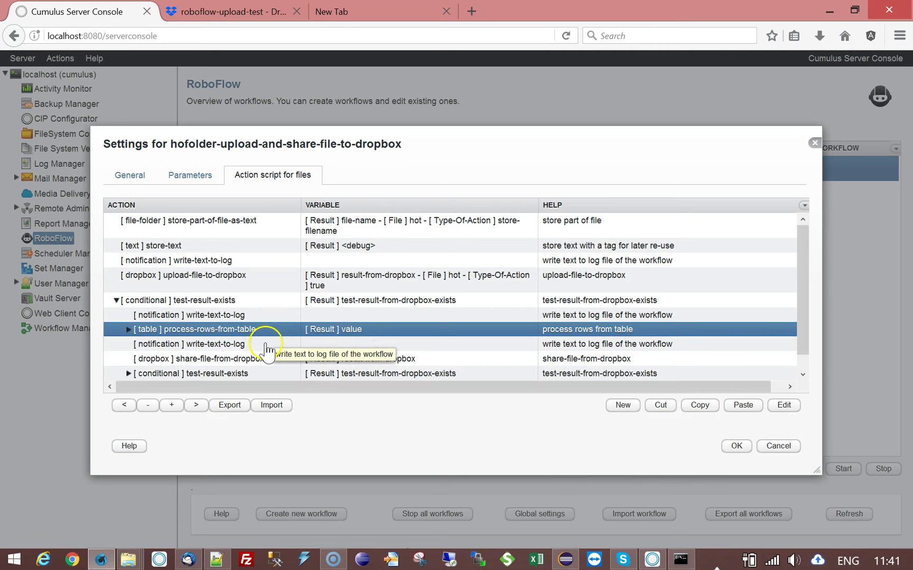
double_click(265, 345)
click(281, 276)
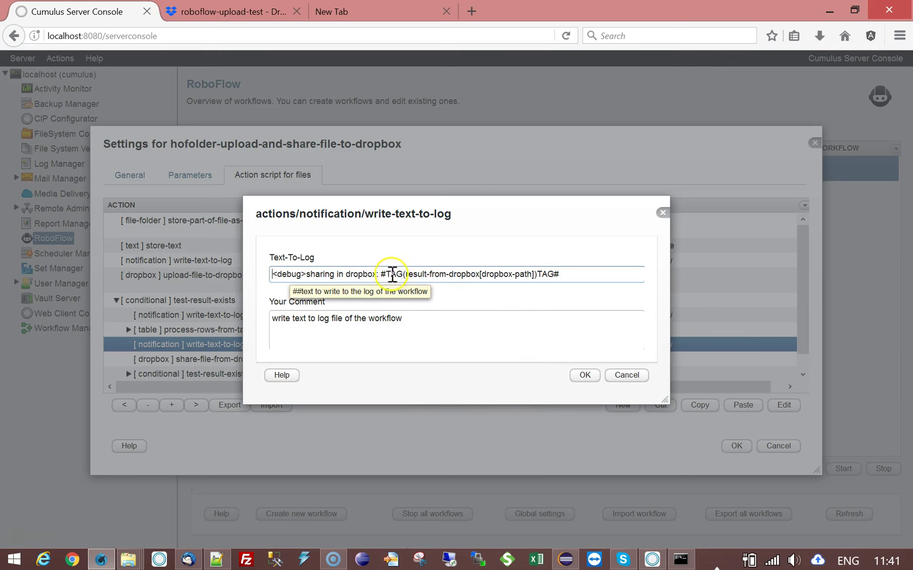
click(627, 376)
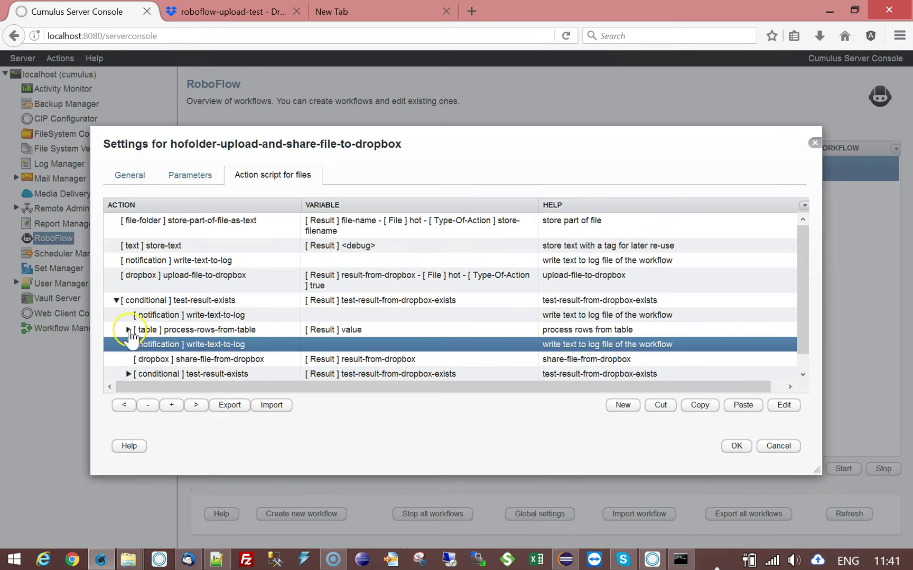
click(128, 330)
double_click(346, 344)
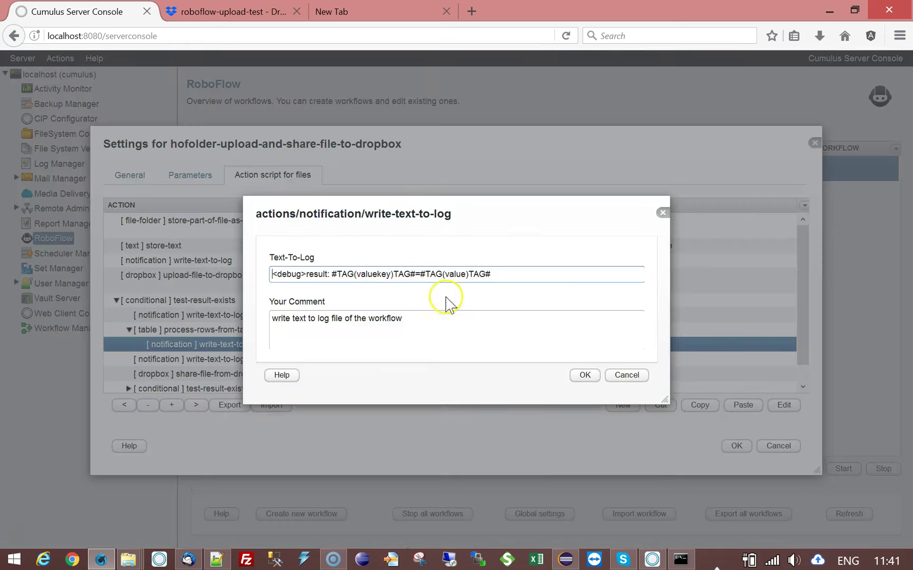
drag(332, 273, 497, 273)
click(637, 377)
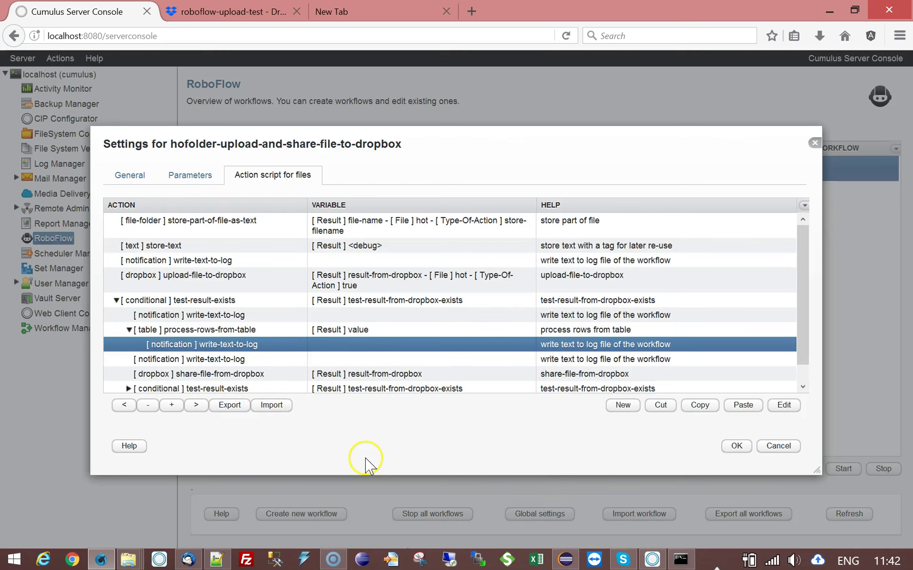
drag(802, 234, 804, 285)
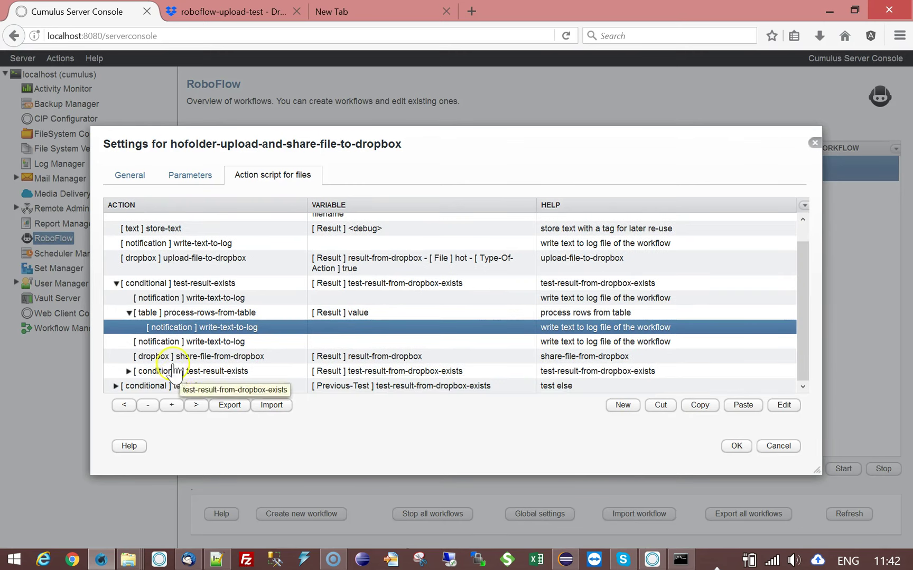
click(234, 342)
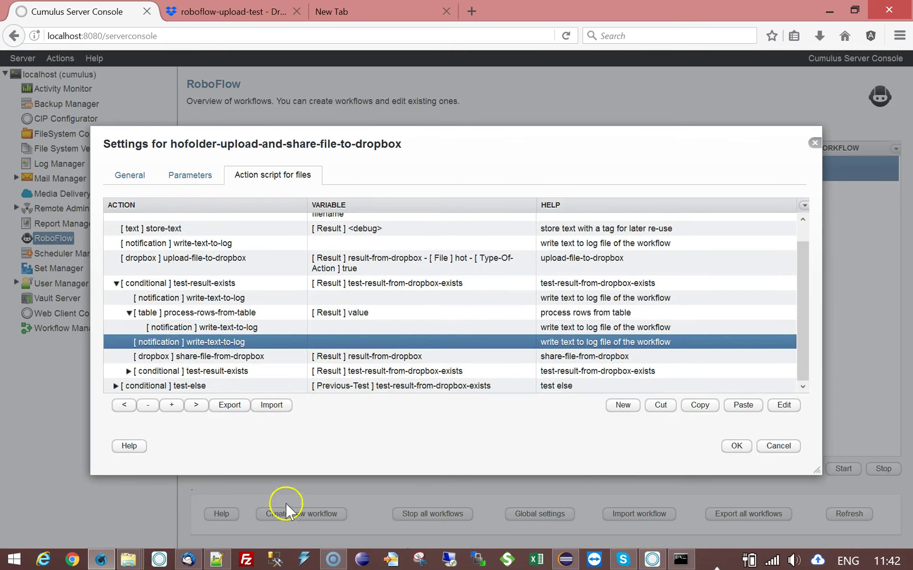
click(128, 313)
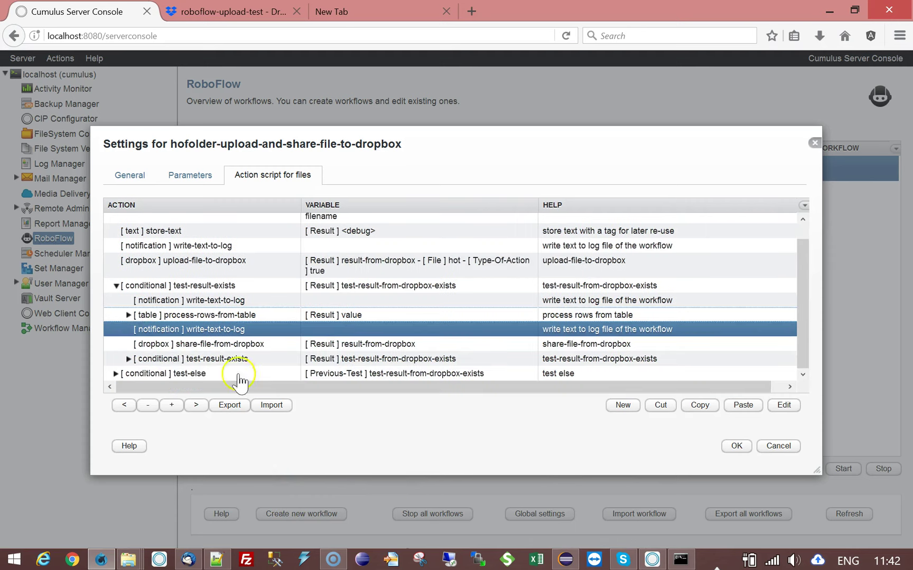
double_click(230, 344)
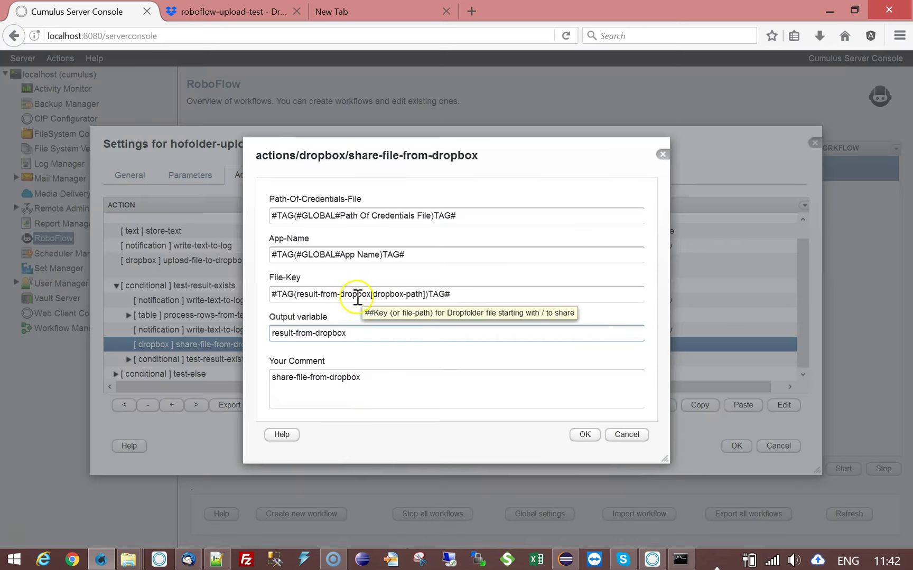
drag(471, 213, 271, 213)
drag(404, 255, 238, 254)
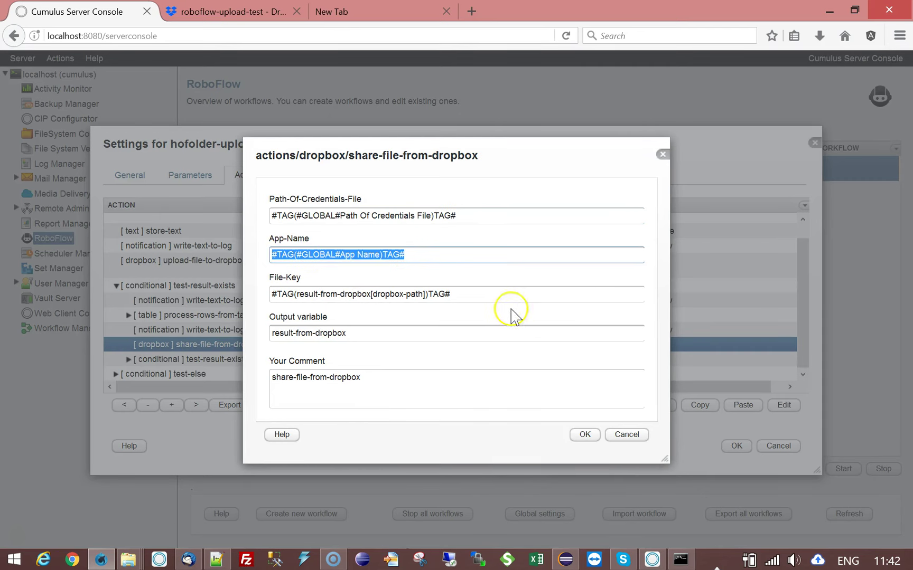
click(499, 295)
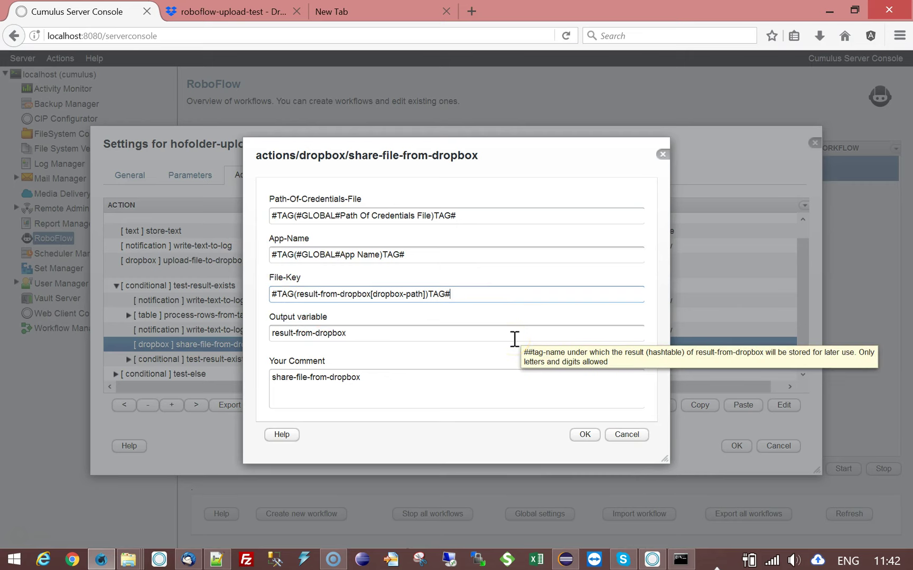
drag(449, 294, 264, 316)
click(356, 319)
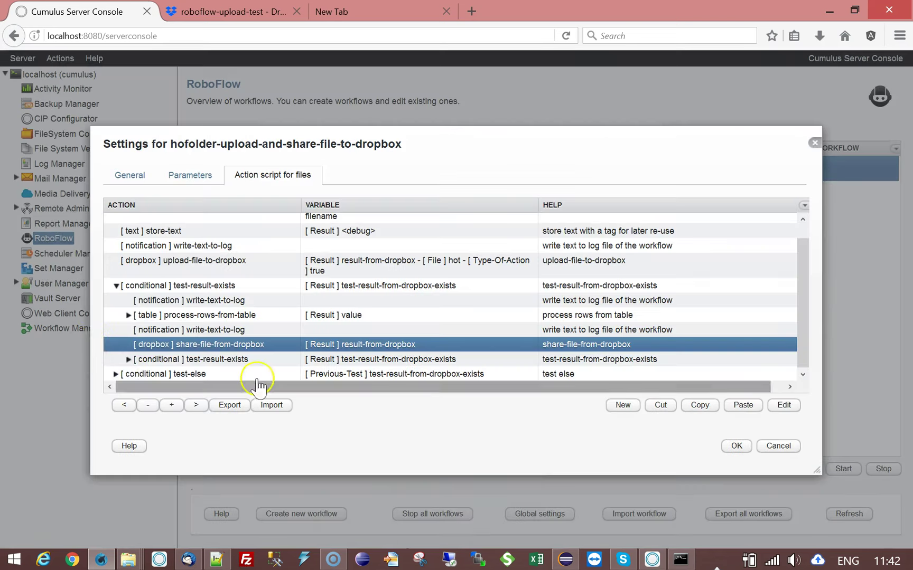
click(627, 435)
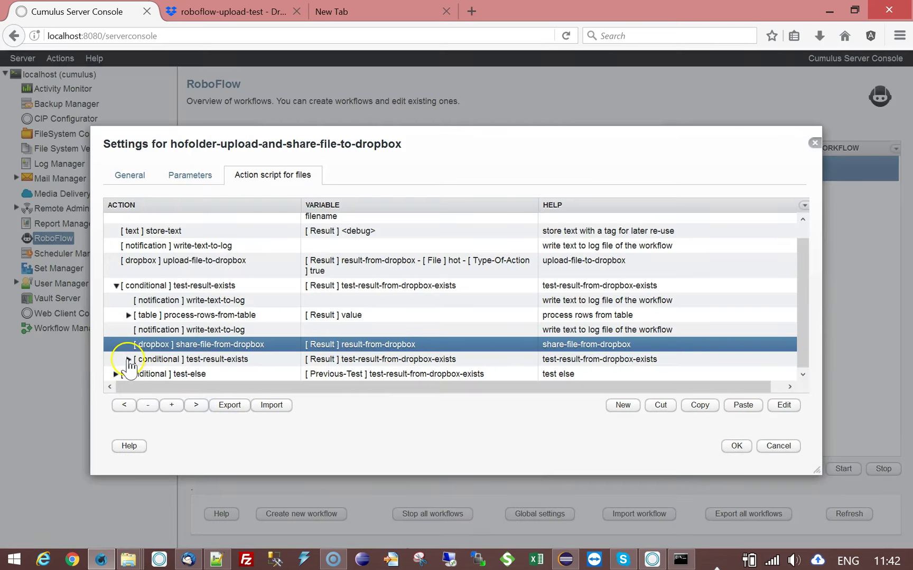
- Inspect the nested shared-link write-text-to-log action's Dropbox log text, leaving it unchanged
click(128, 359)
scroll(804, 293, down, 1)
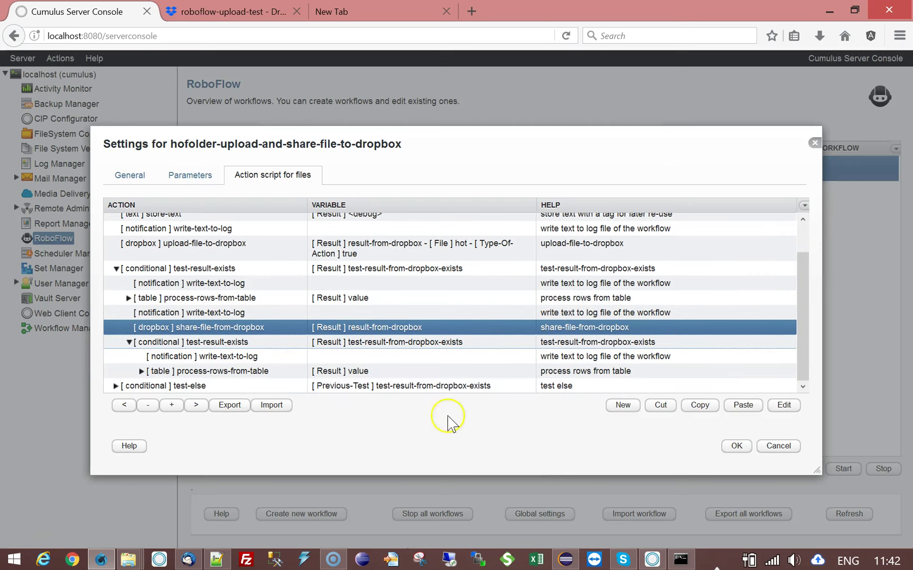
double_click(204, 356)
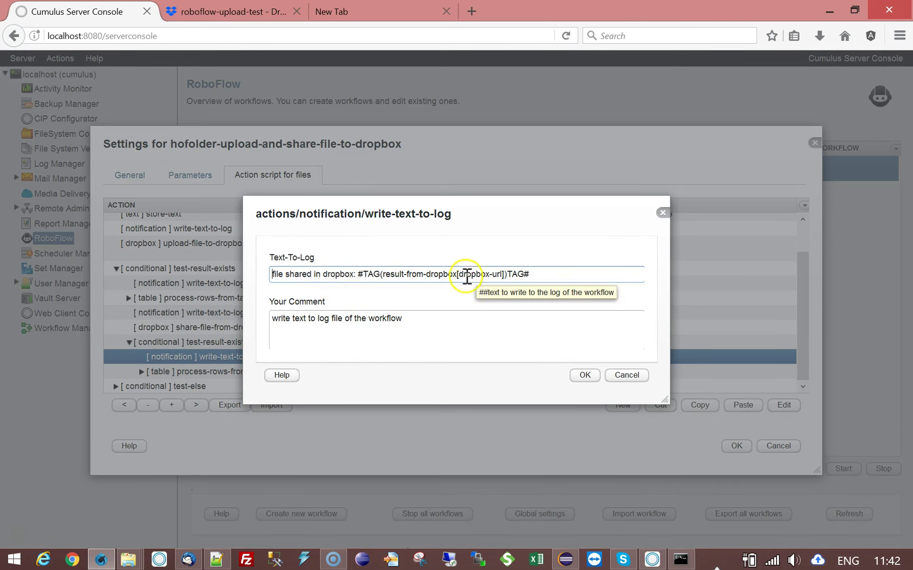
double_click(462, 274)
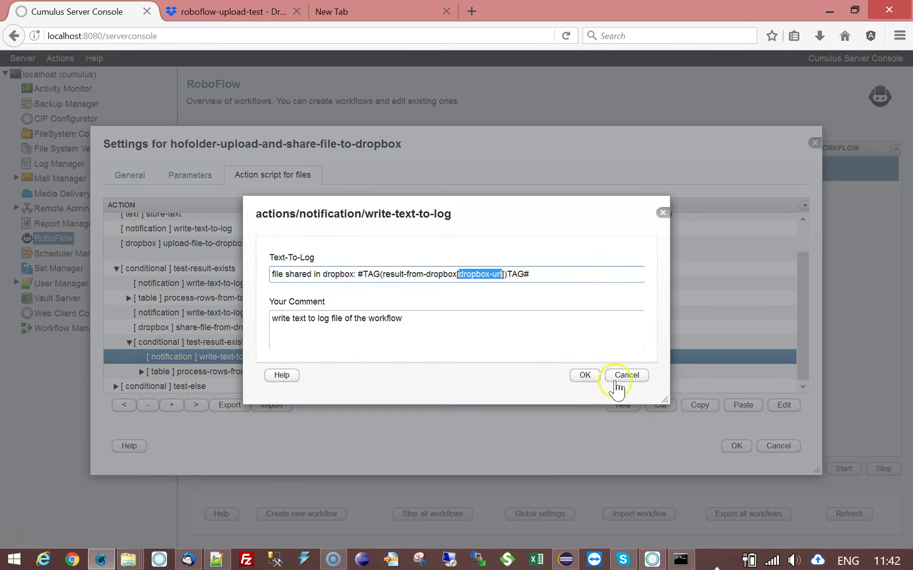
click(623, 376)
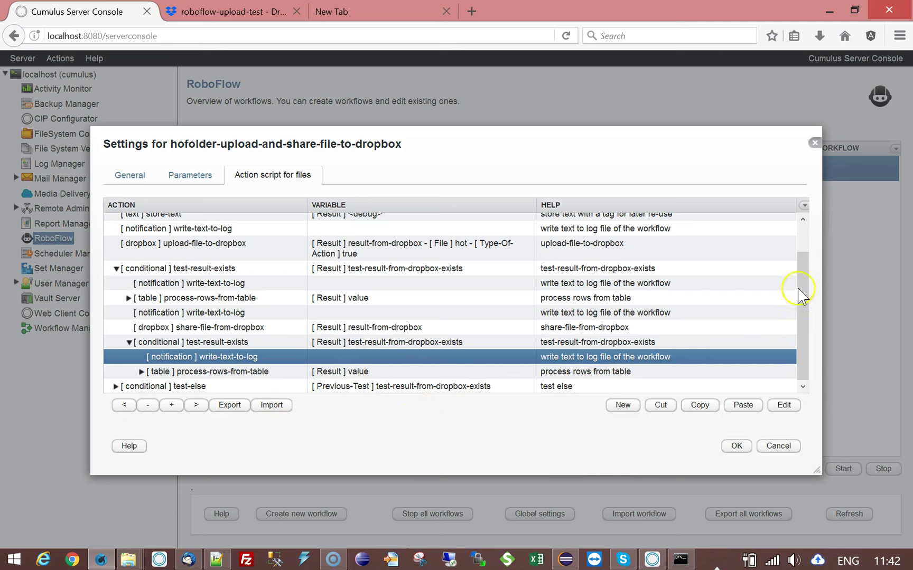
- Collapse both test-result-exists conditions so only the six top-level actions show
click(129, 342)
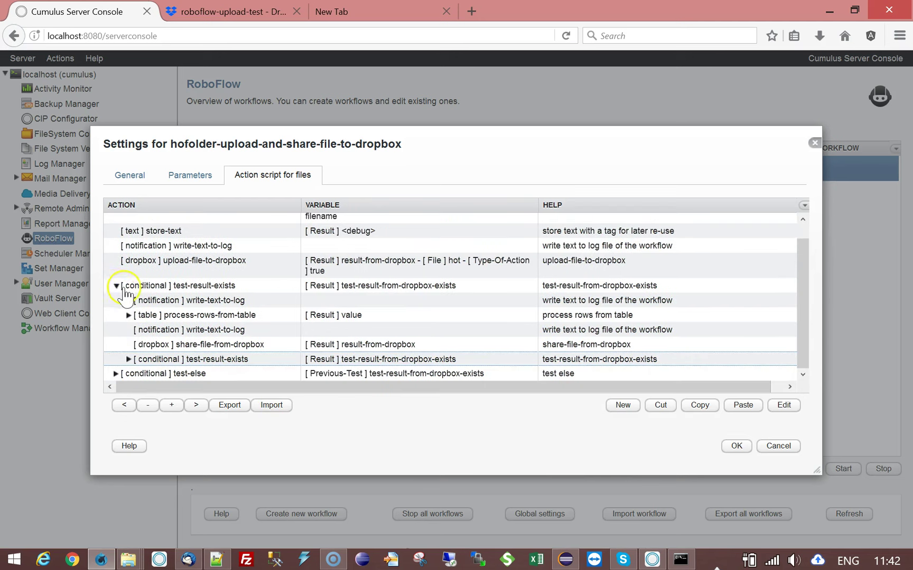
click(117, 286)
click(218, 277)
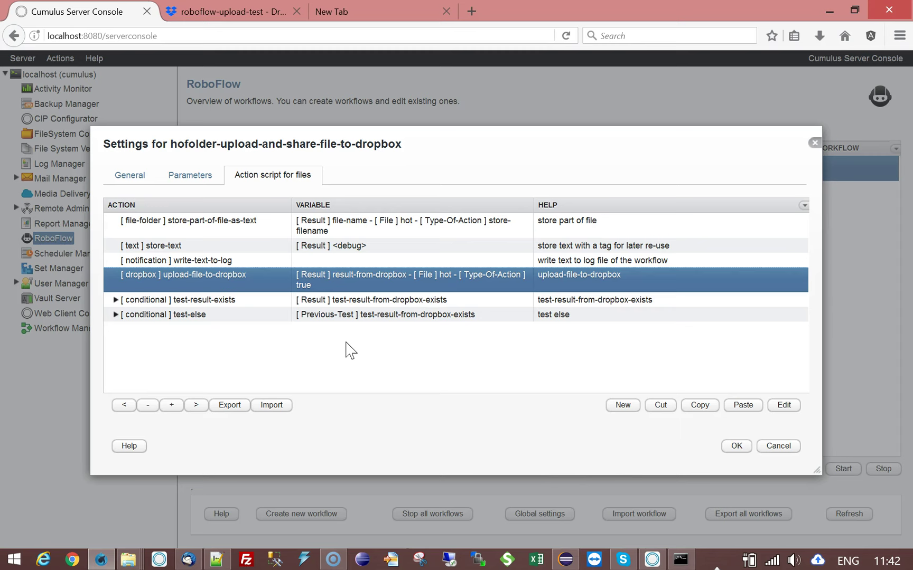
- Save the workflow, then reopen it to verify the Notify email and /roboflow-upload-test parameters
click(736, 447)
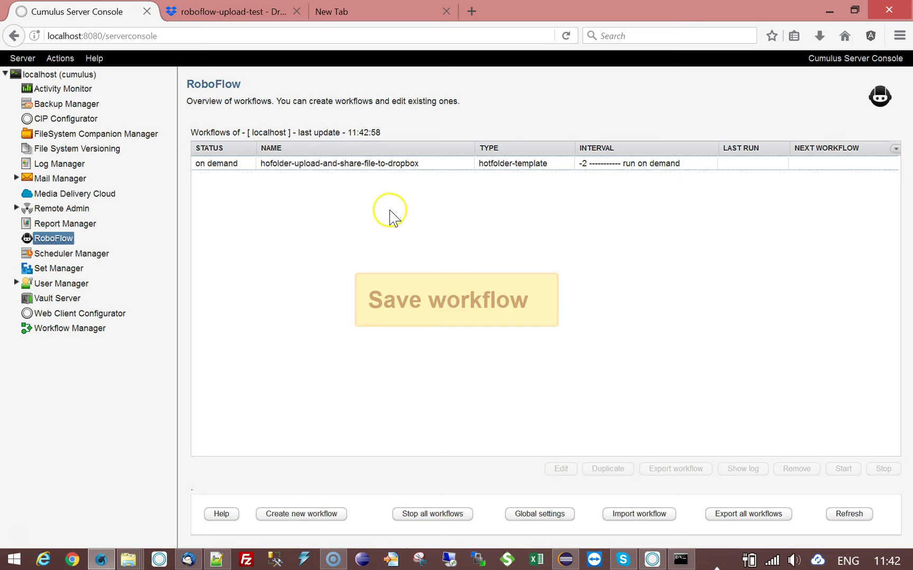
click(394, 165)
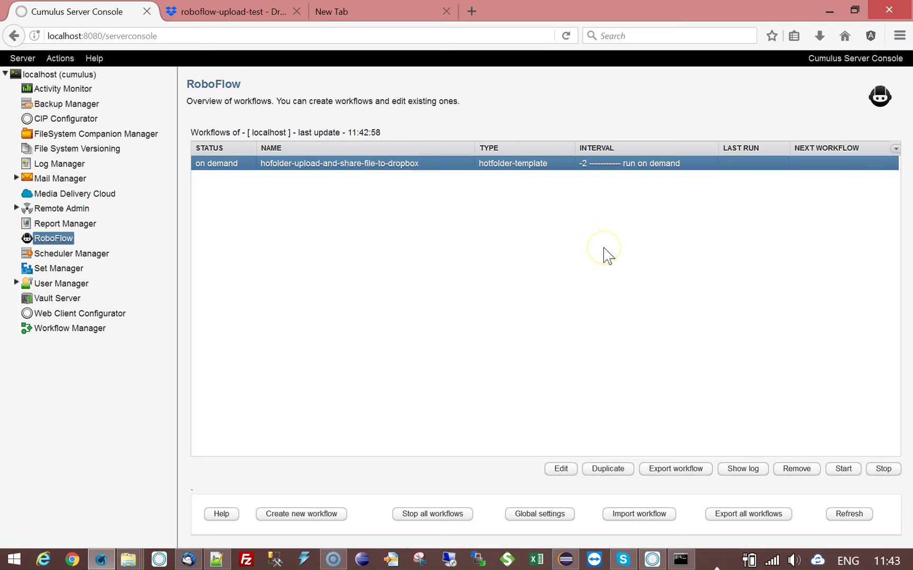
double_click(431, 165)
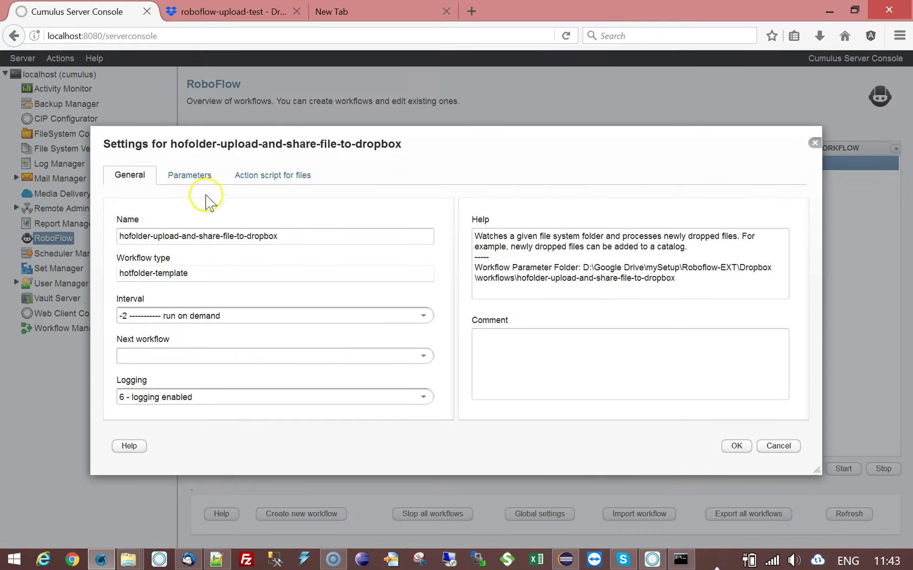
click(189, 179)
click(381, 295)
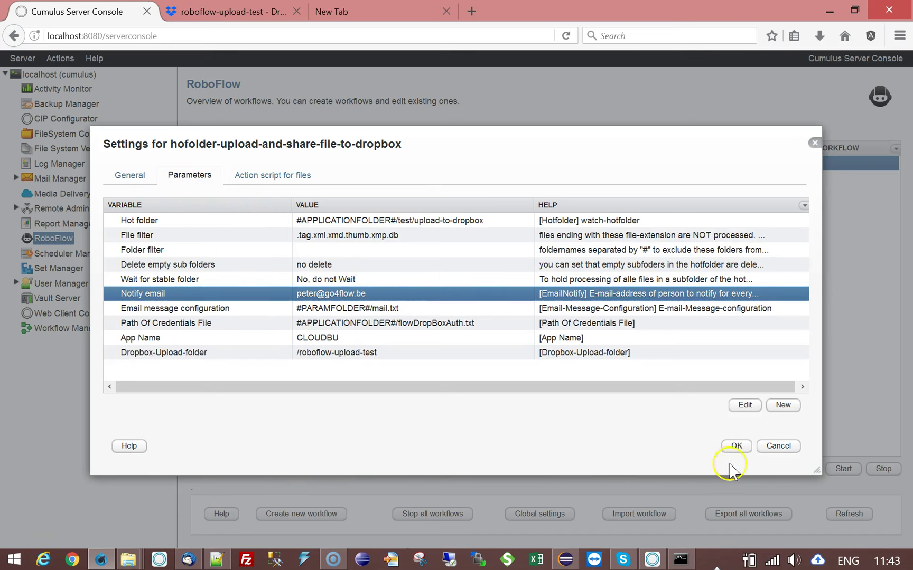
click(777, 446)
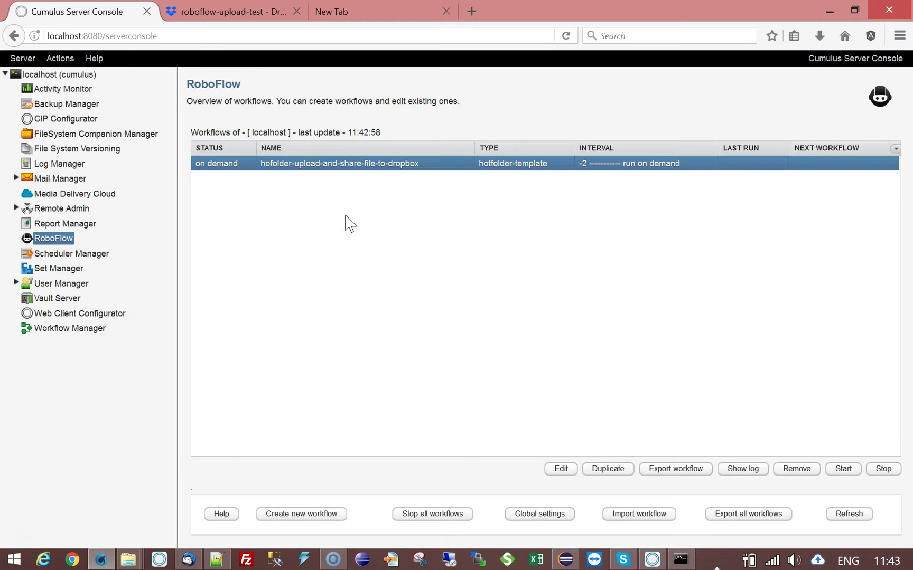